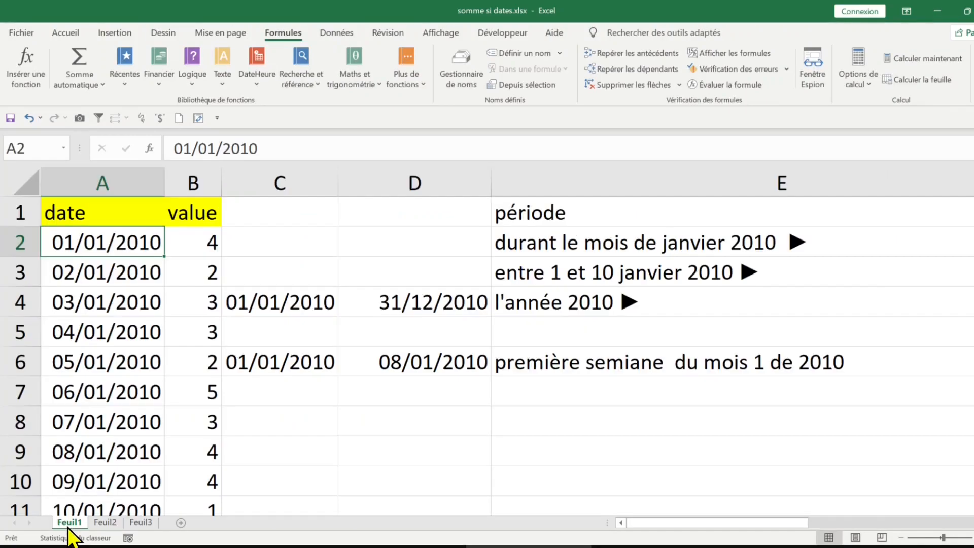
- Examine the entries in the date and value columns of the Feuil1 sheet
{"action": "left_click", "coordinate": [79, 212]}
{"action": "left_click", "coordinate": [135, 246]}
{"action": "left_click", "coordinate": [185, 239]}
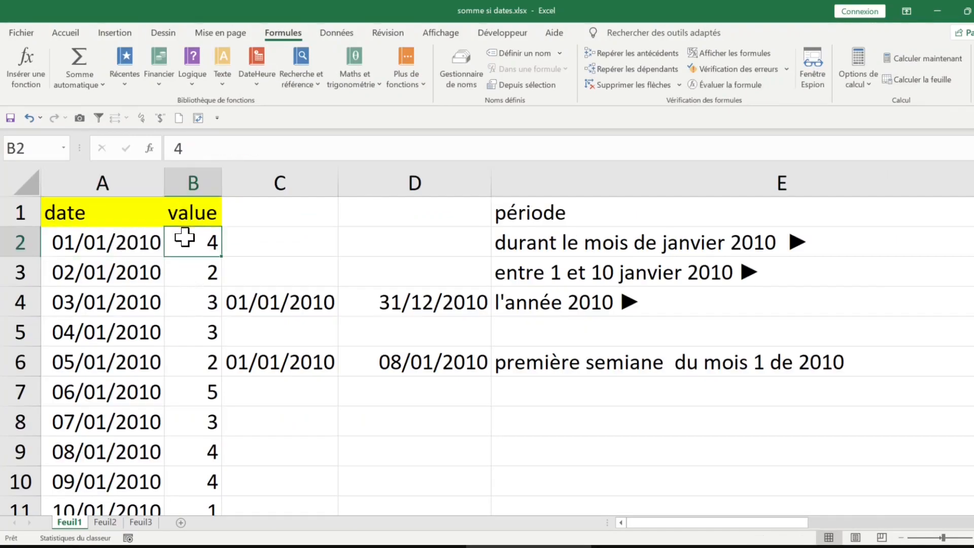
{"action": "left_click", "coordinate": [186, 276]}
{"action": "left_click", "coordinate": [185, 335]}
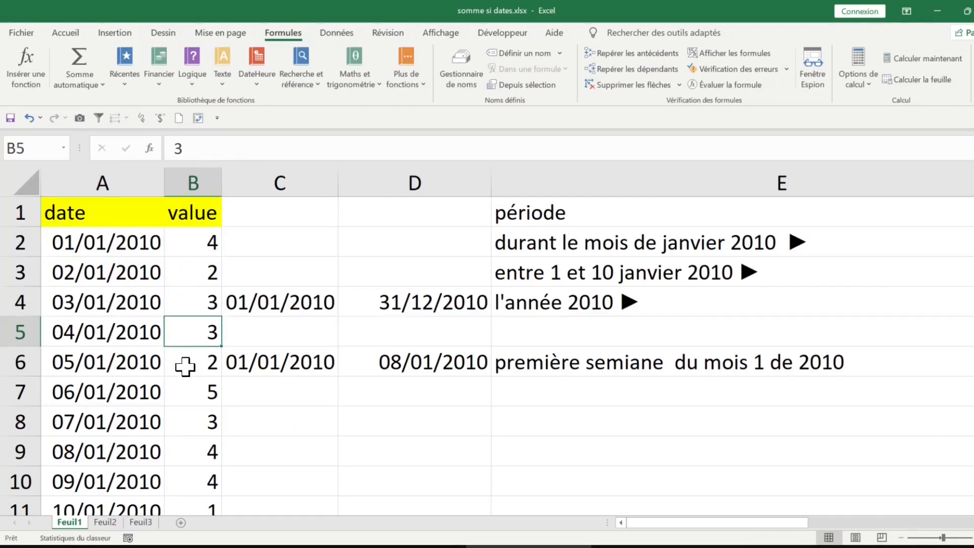
{"action": "left_click", "coordinate": [185, 392]}
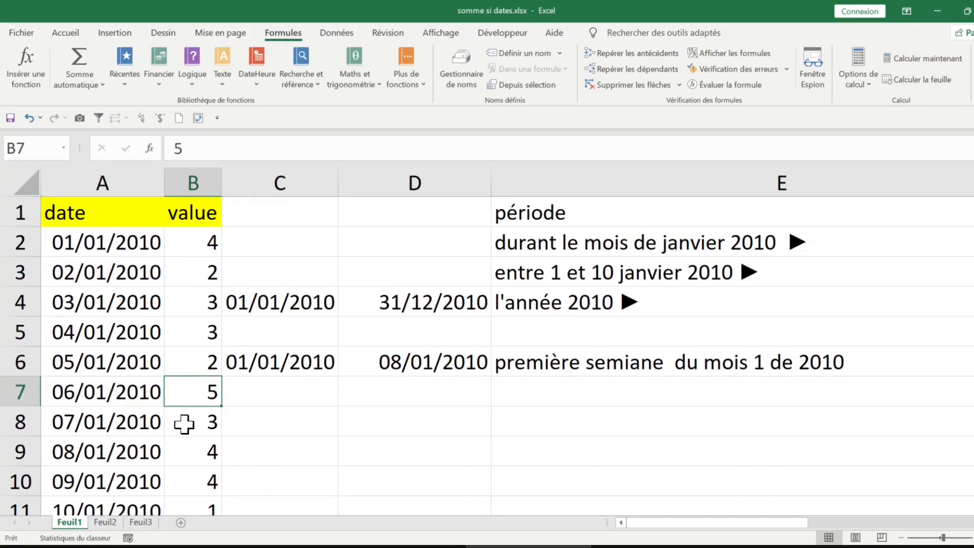
{"action": "left_click", "coordinate": [187, 426]}
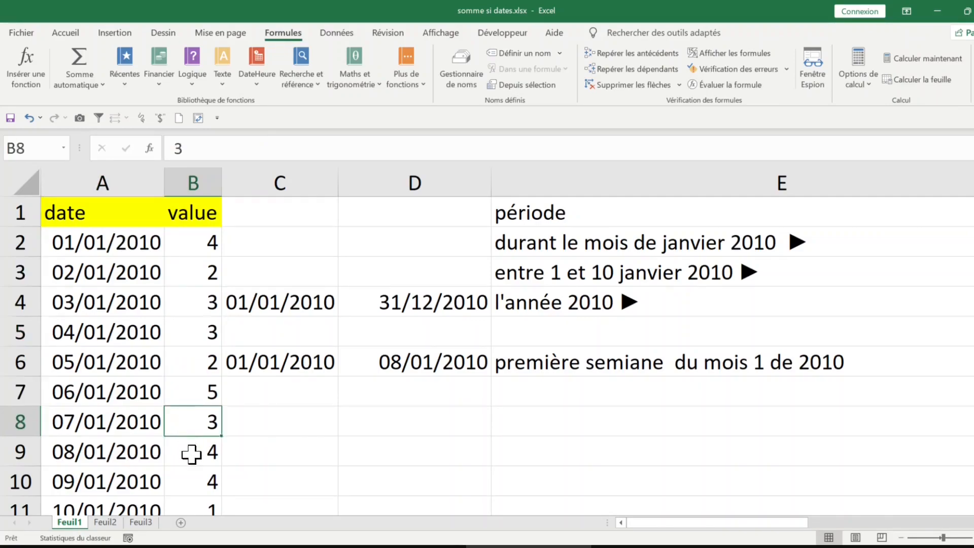
{"action": "left_click", "coordinate": [182, 247]}
{"action": "left_click", "coordinate": [181, 298]}
{"action": "left_click", "coordinate": [178, 335]}
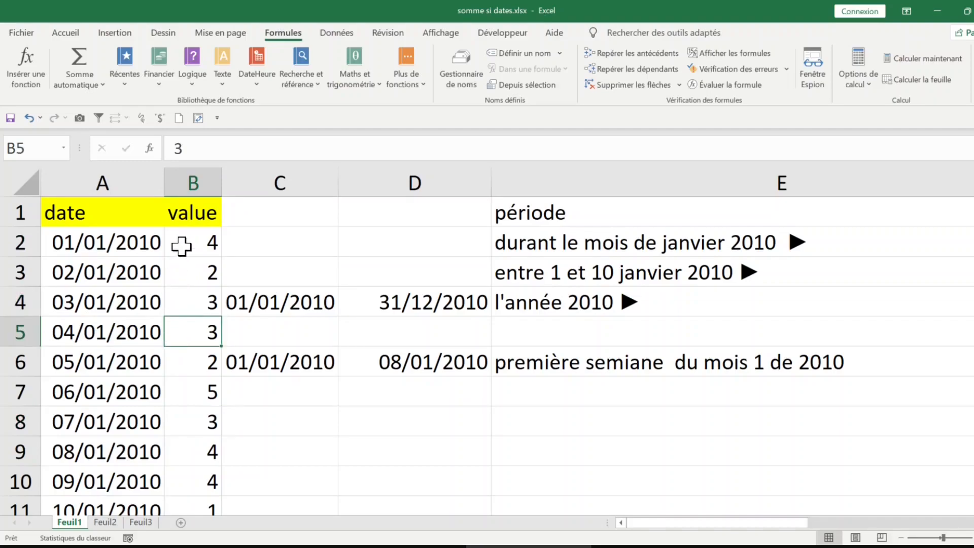
{"action": "left_click", "coordinate": [182, 247]}
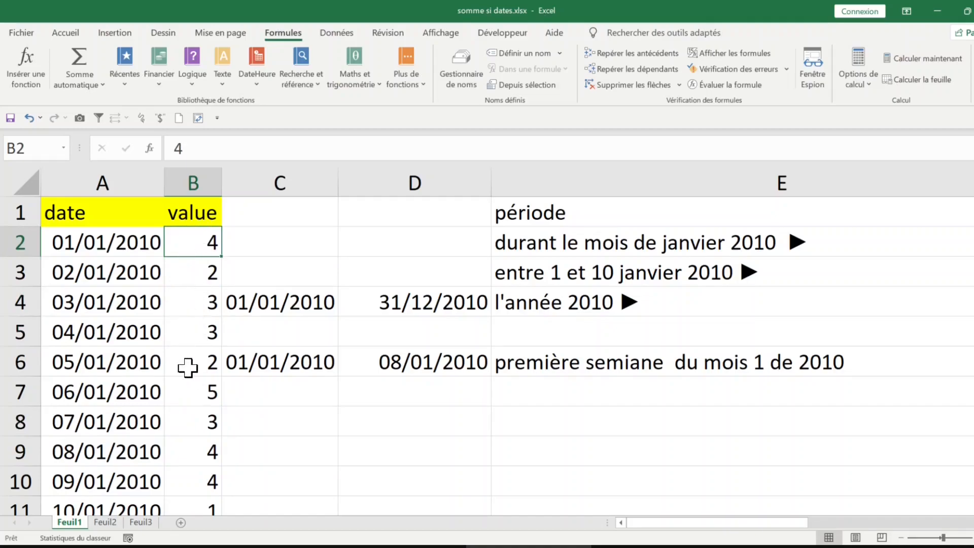
{"action": "left_click", "coordinate": [114, 245]}
- Create named ranges for the date and value columns, taking the names from the top row only
{"action": "left_click_drag", "start_coordinate": [104, 203], "coordinate": [176, 220]}
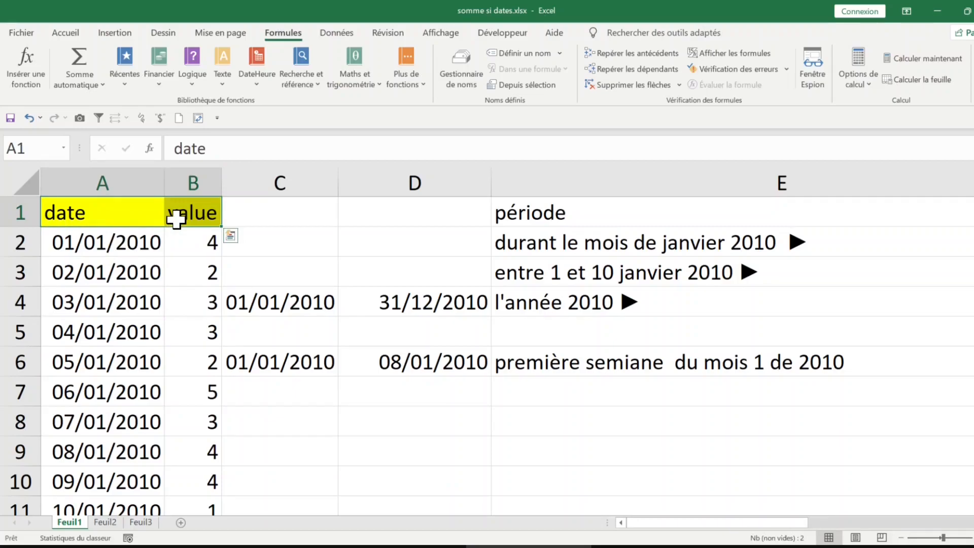
{"action": "key", "text": "ctrl+shift+Down"}
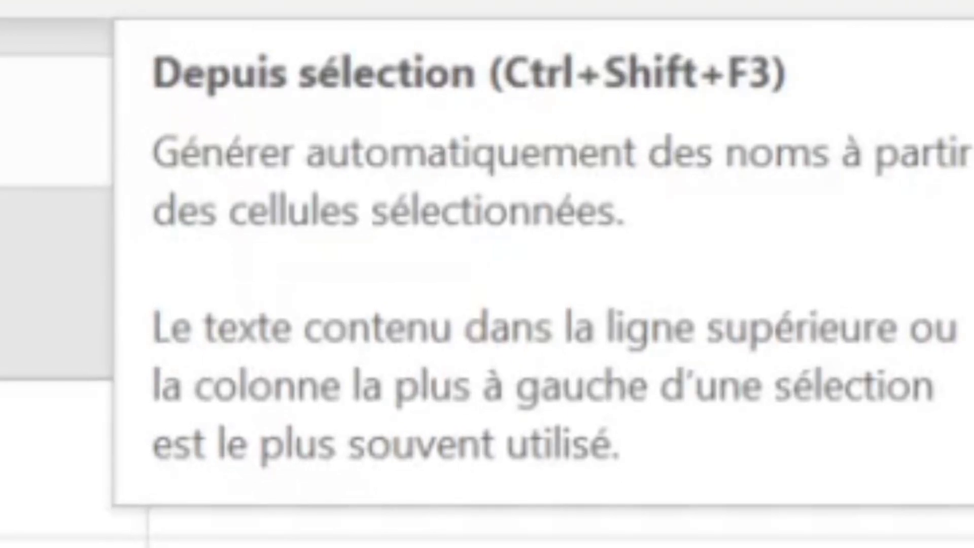
{"action": "left_click", "coordinate": [547, 36]}
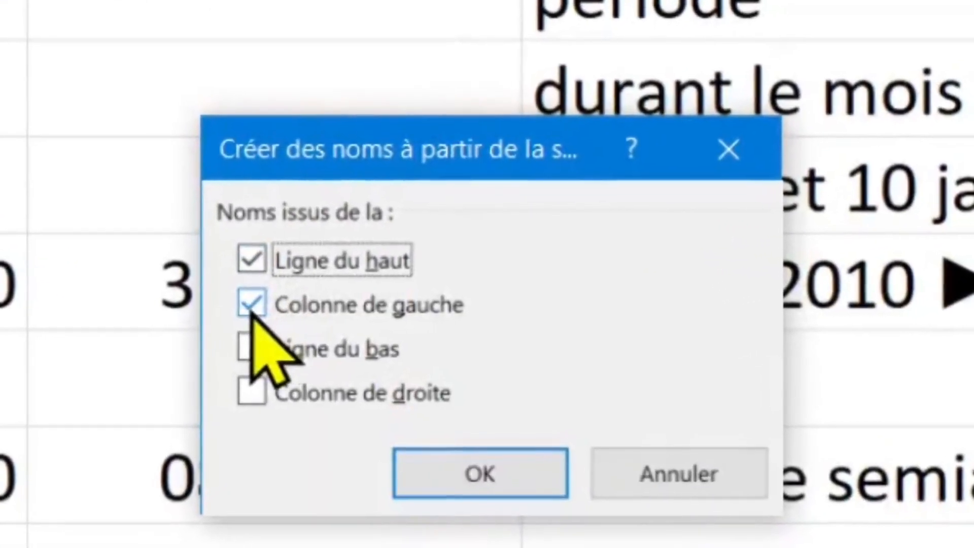
{"action": "left_click", "coordinate": [251, 306]}
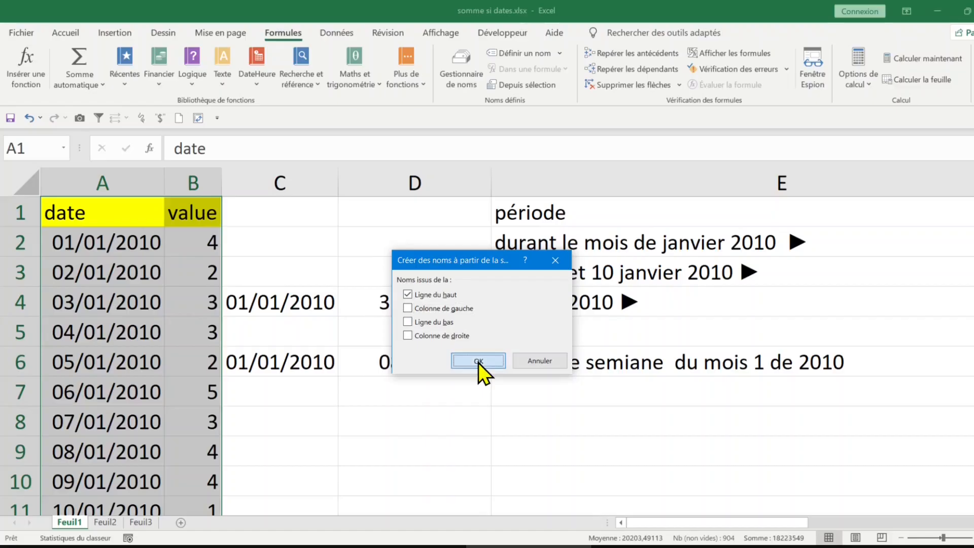
{"action": "left_click", "coordinate": [479, 361]}
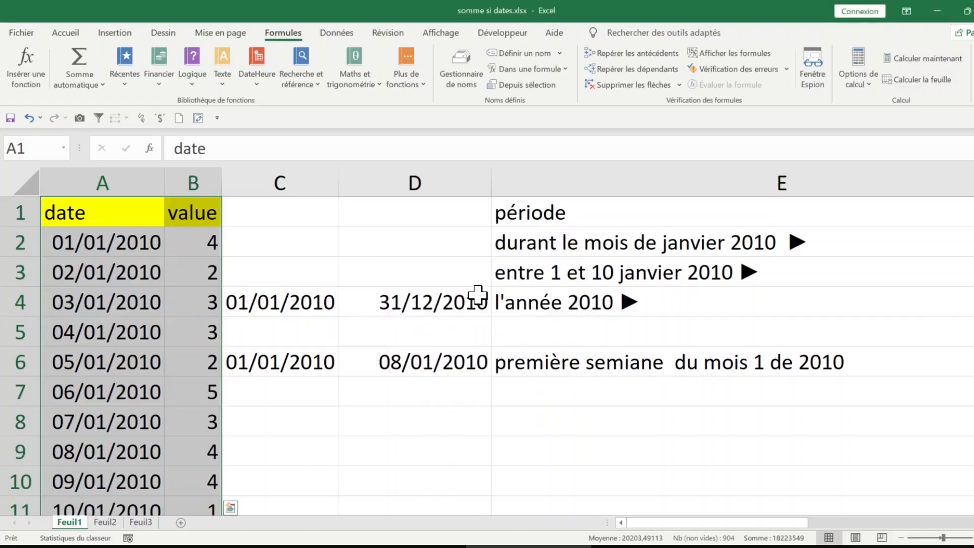
- Review the January 2010 period and the value column, and examine the SOMME.SI total formula in F2
{"action": "left_click", "coordinate": [548, 232]}
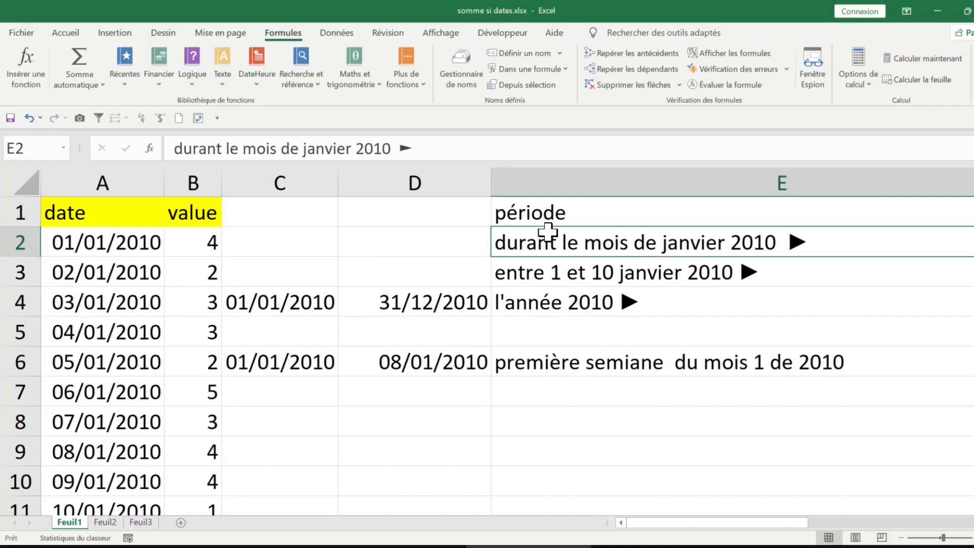
{"action": "left_click", "coordinate": [211, 247]}
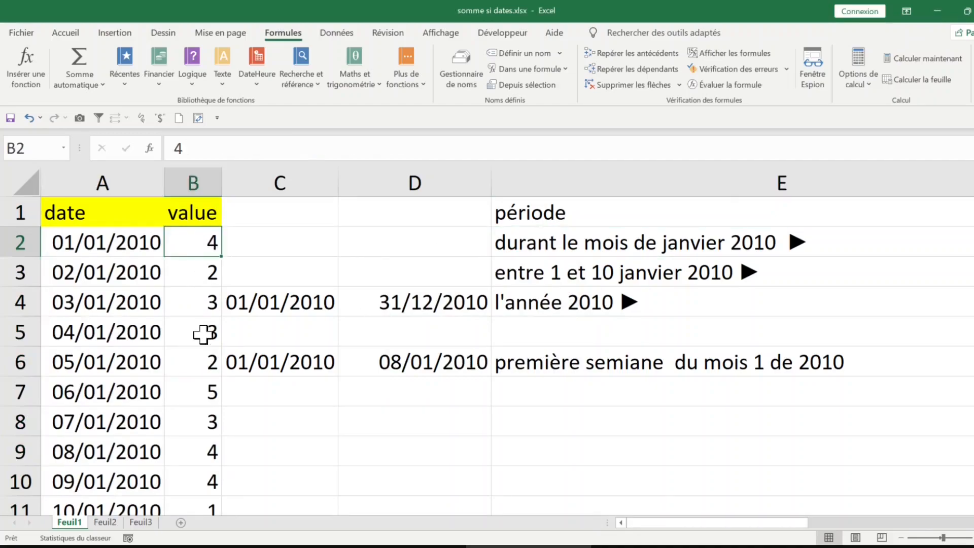
{"action": "left_click", "coordinate": [203, 355]}
{"action": "left_click", "coordinate": [196, 183]}
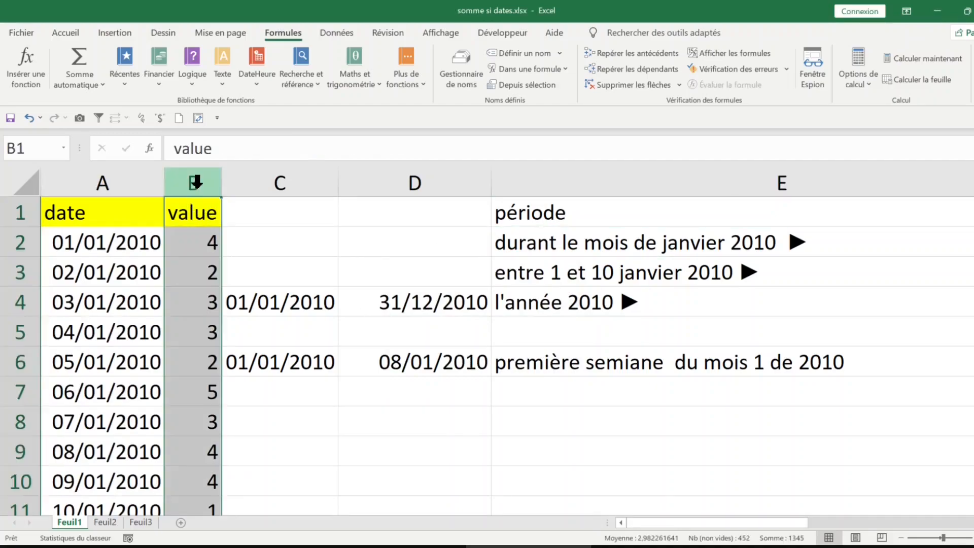
{"action": "left_click", "coordinate": [662, 233]}
{"action": "left_click", "coordinate": [347, 244]}
{"action": "left_click", "coordinate": [644, 243]}
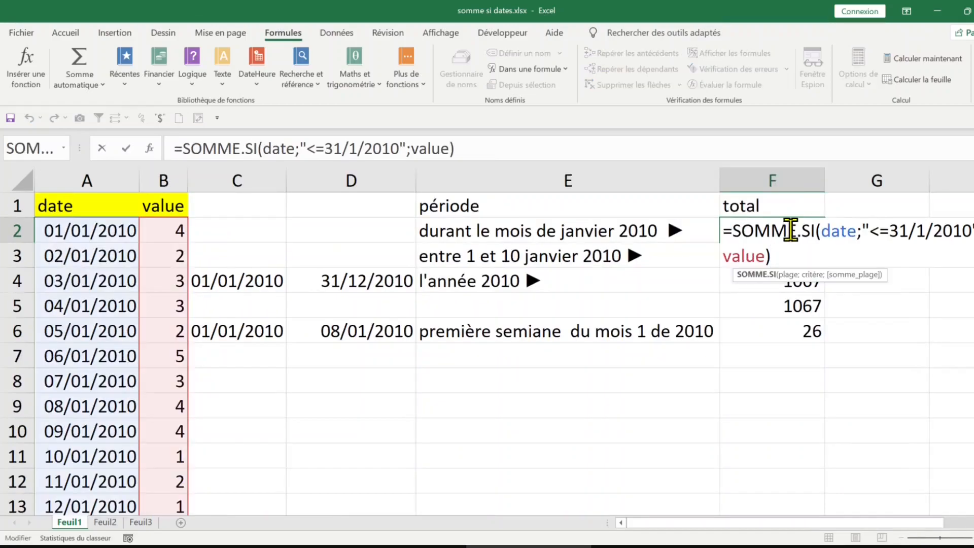
{"action": "left_click_drag", "start_coordinate": [820, 229], "coordinate": [848, 230]}
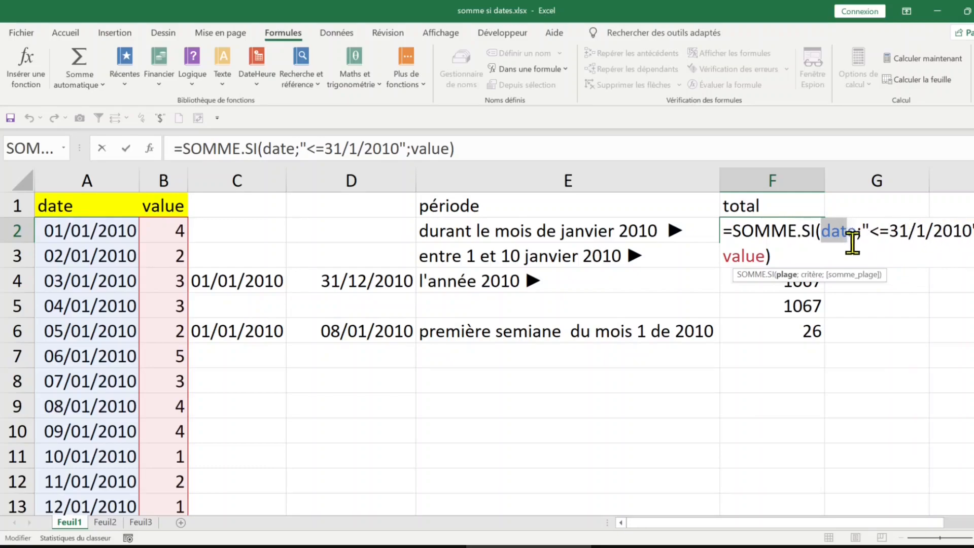
{"action": "key", "text": "ctrl+Return"}
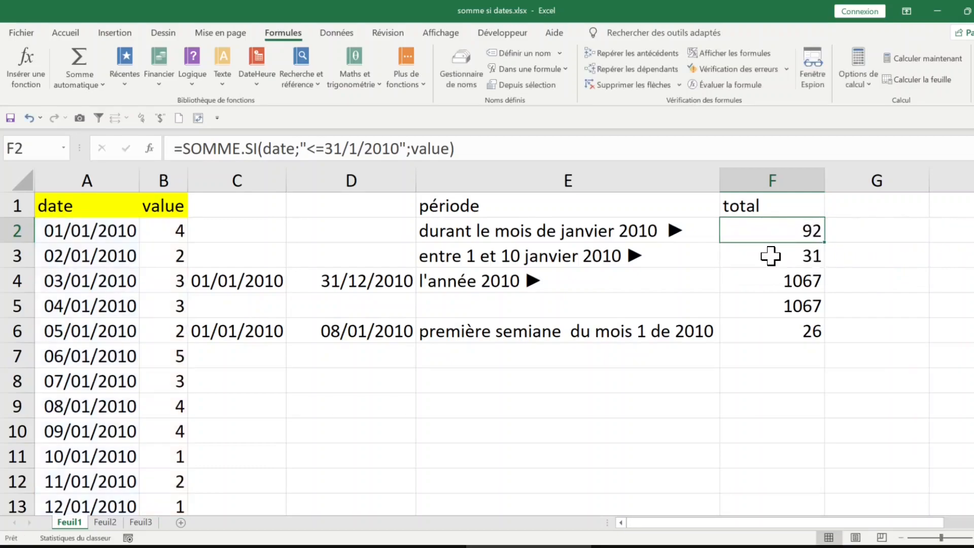
- Start a formula in cell D2 with the SOMME.SI function
{"action": "left_click", "coordinate": [357, 226]}
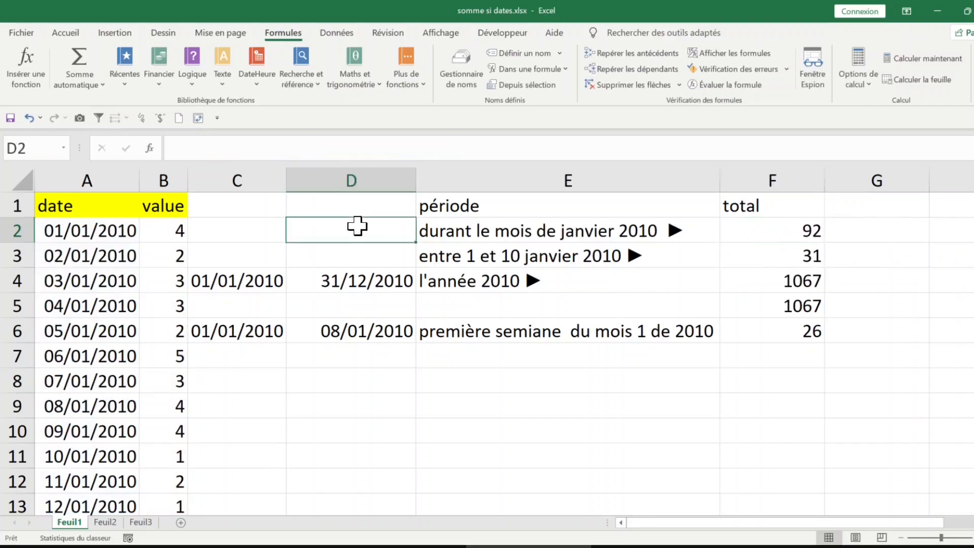
{"action": "type", "text": "=somm"}
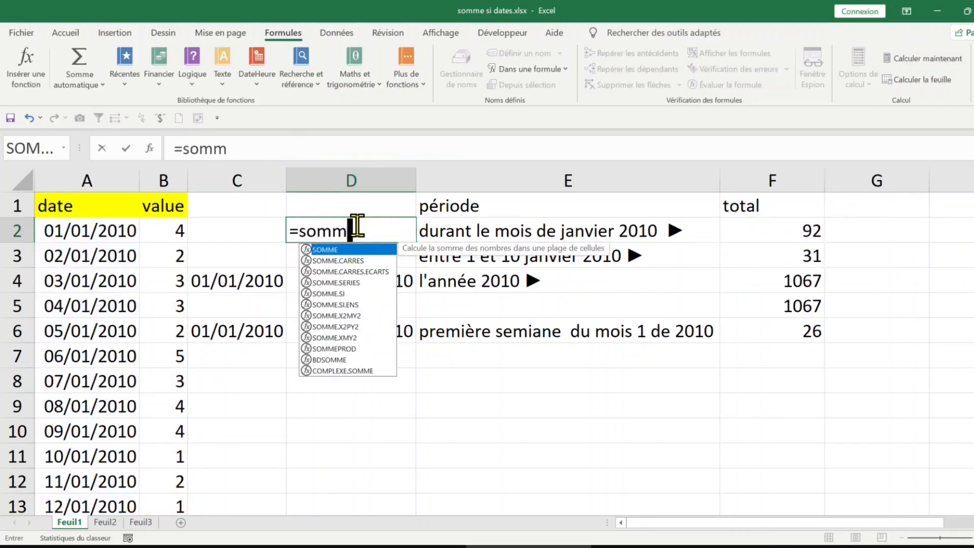
{"action": "type", "text": "e,su"}
{"action": "key", "text": "BackSpace"}
{"action": "key", "text": "BackSpace"}
{"action": "key", "text": "BackSpace"}
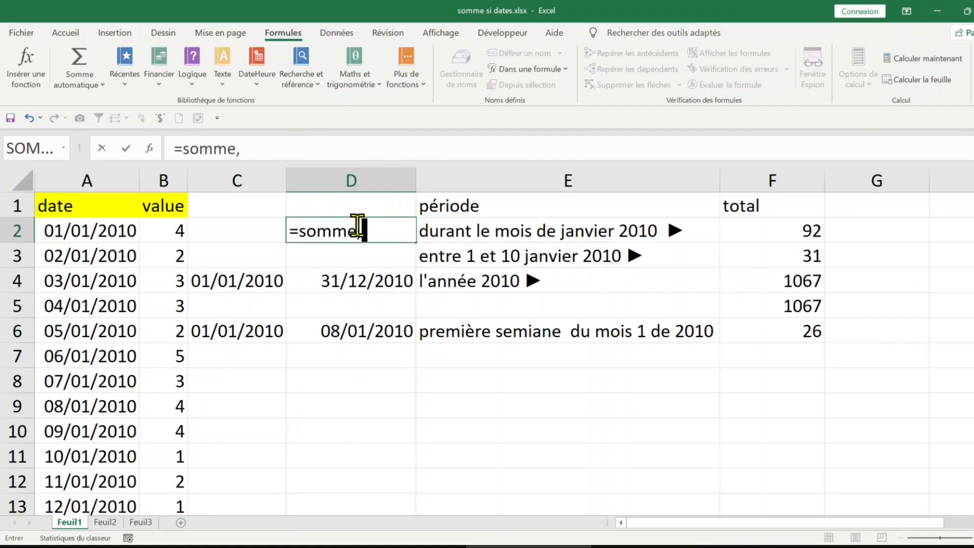
{"action": "key", "text": "Down"}
{"action": "key", "text": "Tab"}
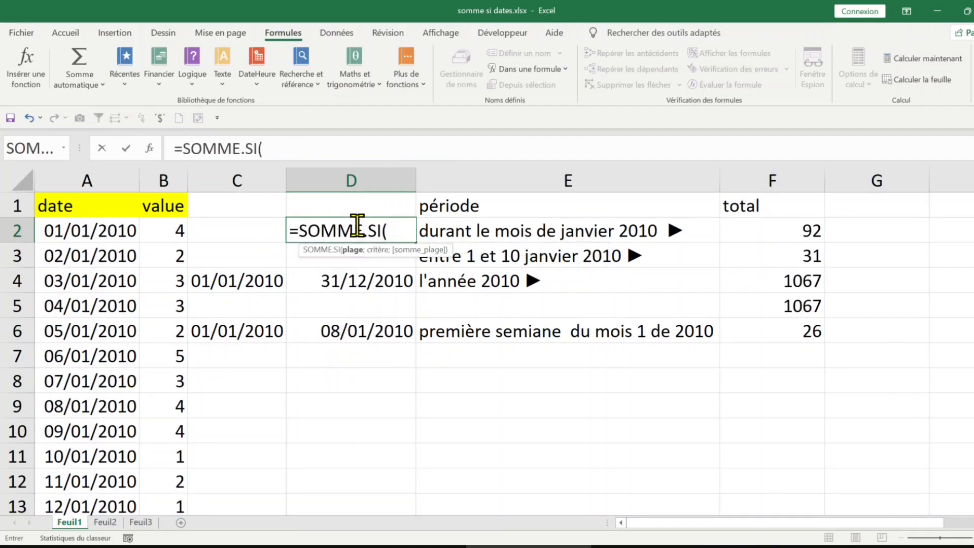
- Open the SOMME.SI function arguments for D2 and choose the defined name date for Plage
{"action": "key", "text": "ctrl+a"}
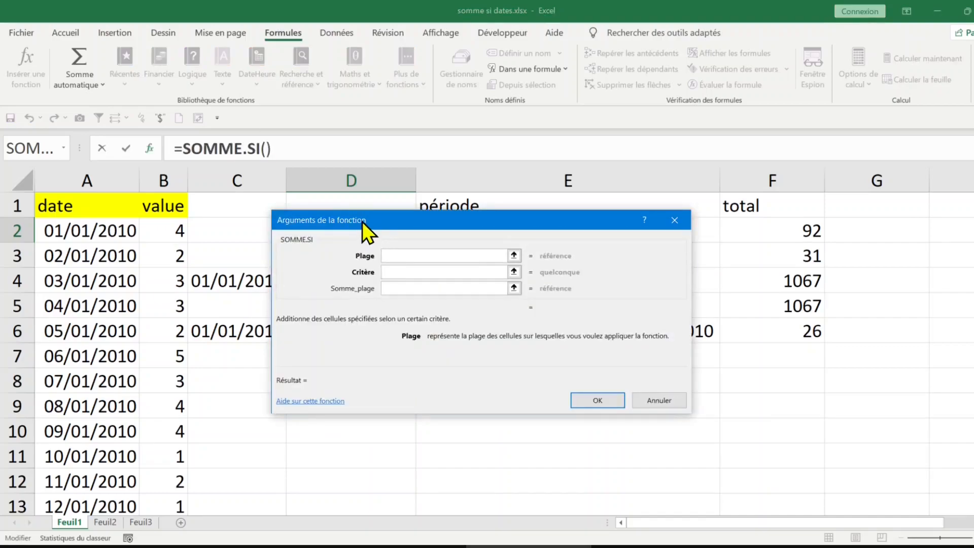
{"action": "left_click_drag", "start_coordinate": [396, 226], "coordinate": [449, 228]}
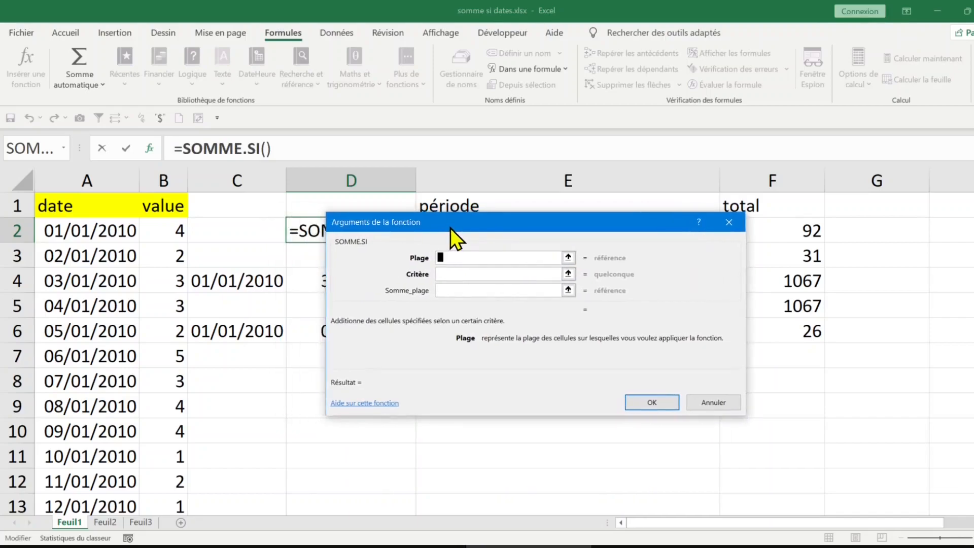
{"action": "key", "text": "F3"}
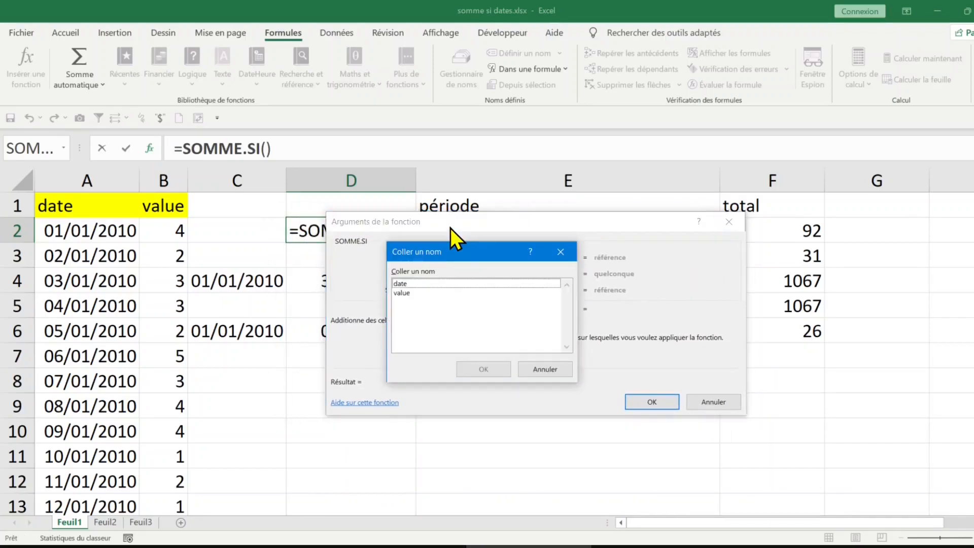
{"action": "left_click", "coordinate": [428, 285]}
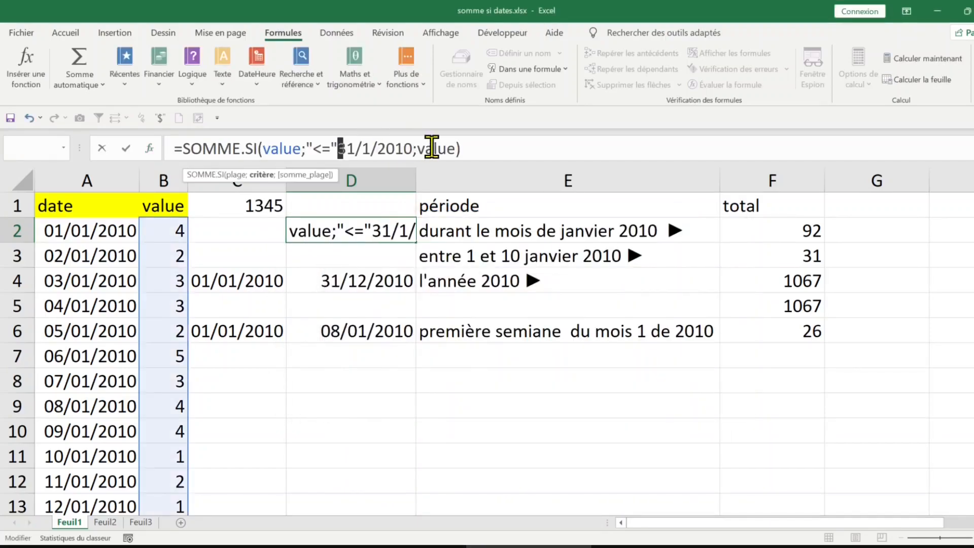
- Join the "<=" operator to 31/1/2010 with & in D2's criterion and enter the formula
{"action": "type", "text": "&"}
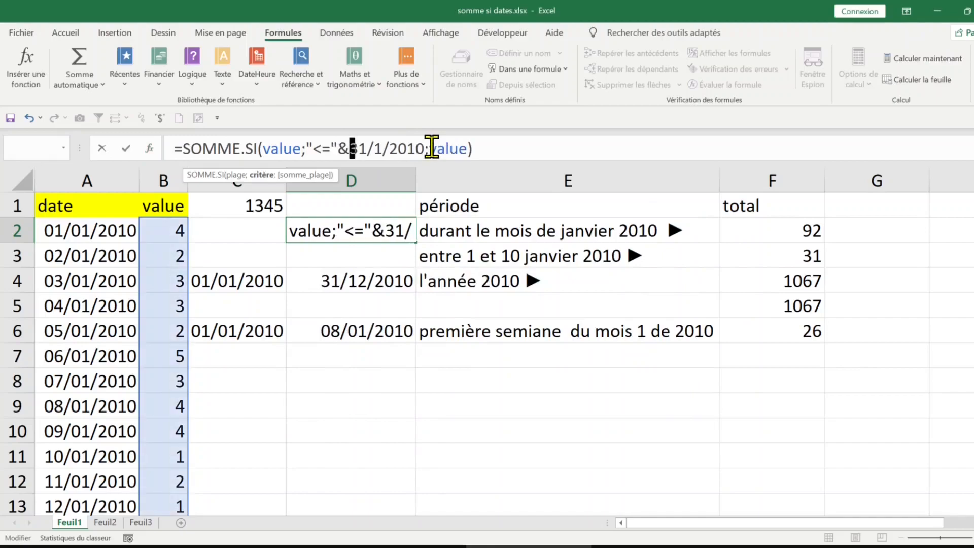
{"action": "left_click", "coordinate": [359, 148]}
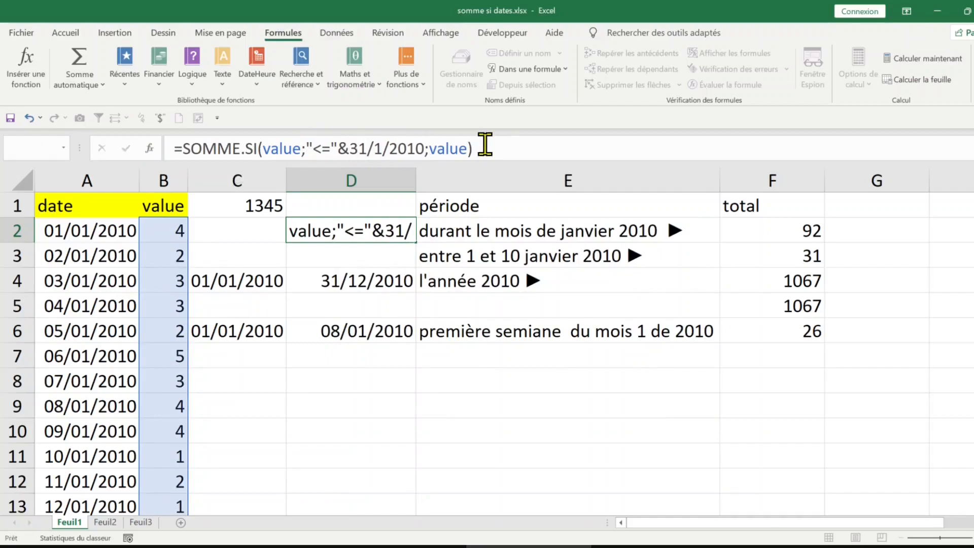
{"action": "key", "text": "Return"}
{"action": "left_click", "coordinate": [379, 233]}
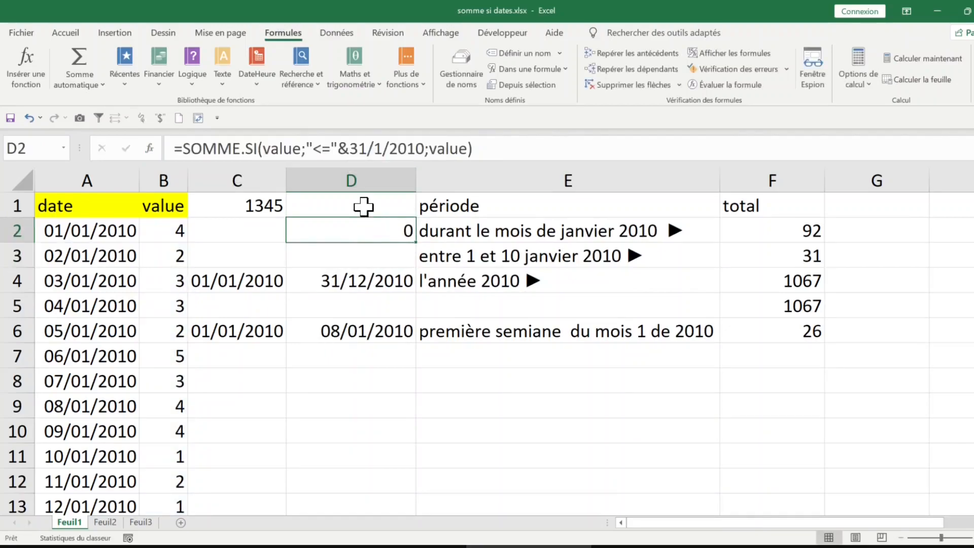
- Correct D2's formula to =SOMME.SI(date;"<="&"31/1/2010";value)
{"action": "left_click", "coordinate": [268, 147]}
{"action": "left_click", "coordinate": [333, 147]}
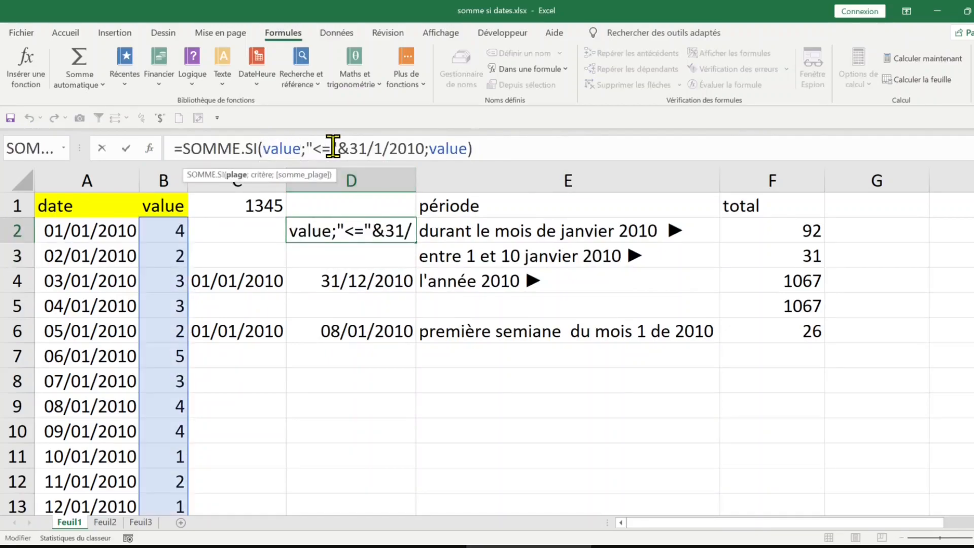
{"action": "type", "text": "dates"}
{"action": "key", "text": "Delete"}
{"action": "key", "text": "Delete"}
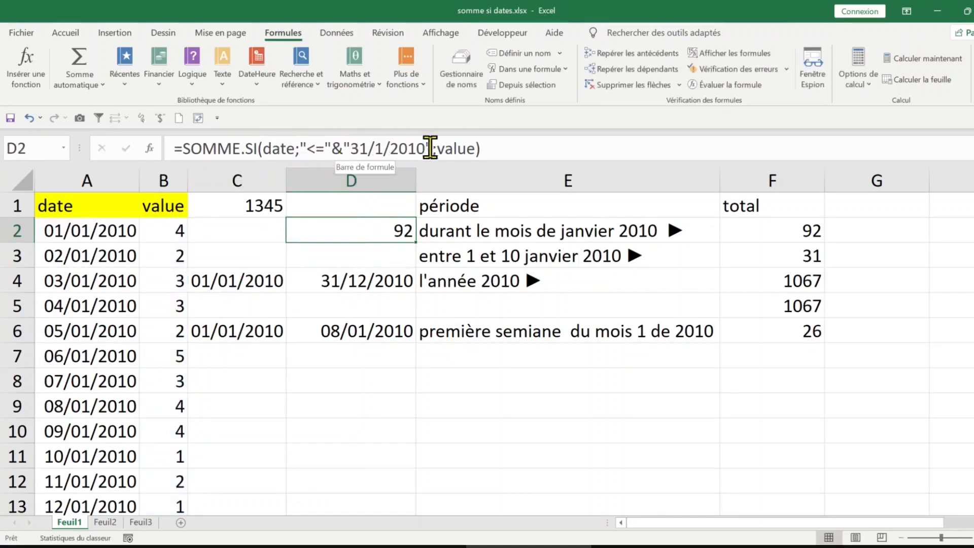
- Examine how the criterion is written in F2's SOMME.SI formula, leaving the cell unedited
{"action": "left_click", "coordinate": [769, 231]}
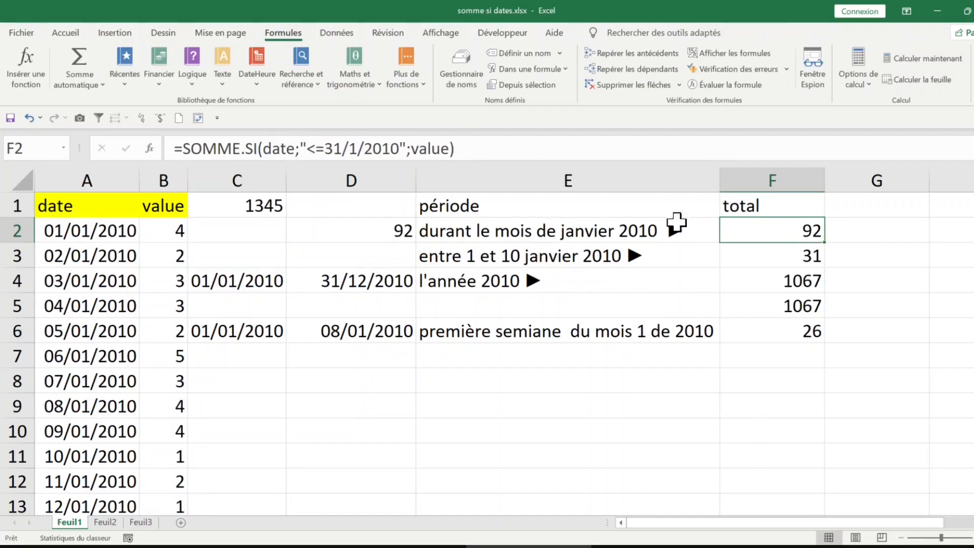
{"action": "key", "text": "F2"}
{"action": "left_click_drag", "start_coordinate": [302, 147], "coordinate": [391, 148]}
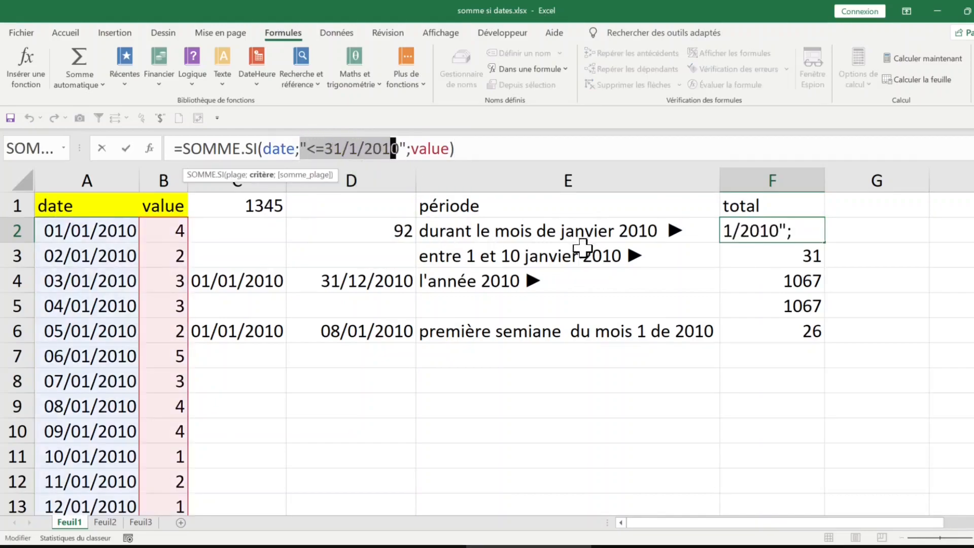
{"action": "key", "text": "Escape"}
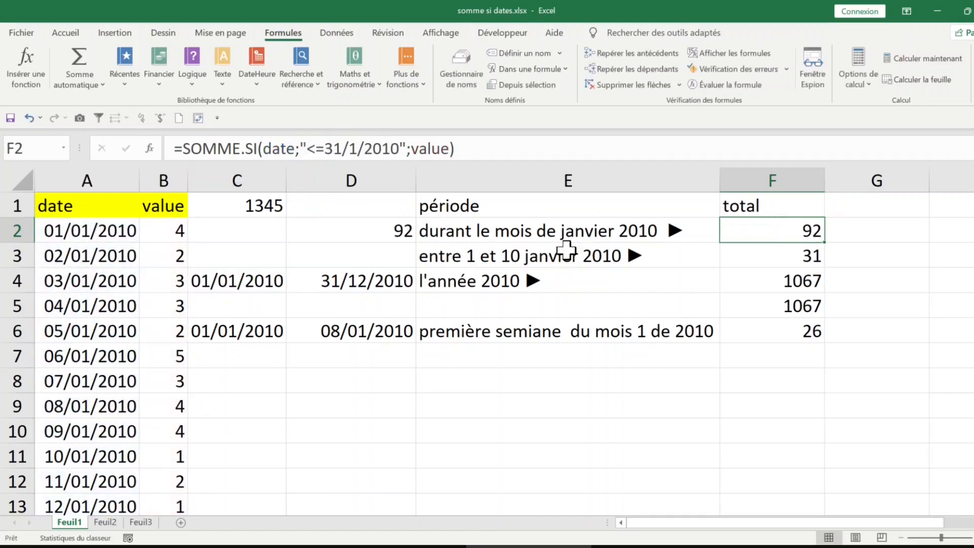
- Rewrite D2's criterion as a single text string, giving the formula =SOMME.SI(date;"<=31/1/2010";value)
{"action": "left_click", "coordinate": [374, 236]}
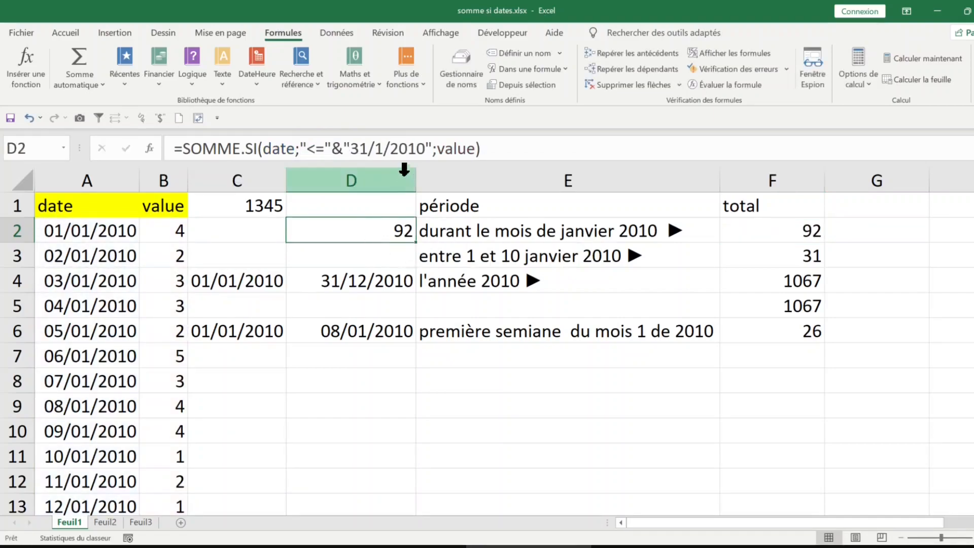
{"action": "left_click", "coordinate": [349, 143]}
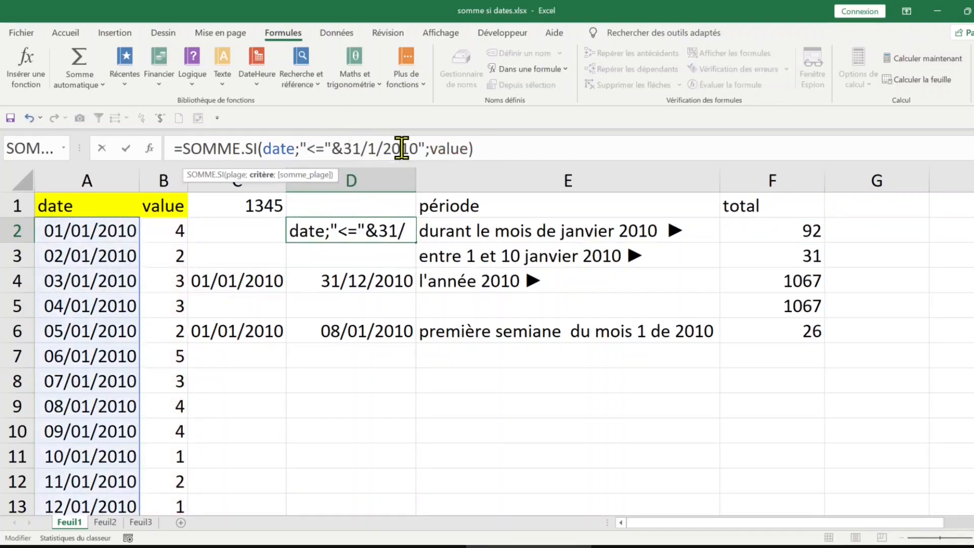
{"action": "key", "text": "Return"}
{"action": "left_click", "coordinate": [479, 330]}
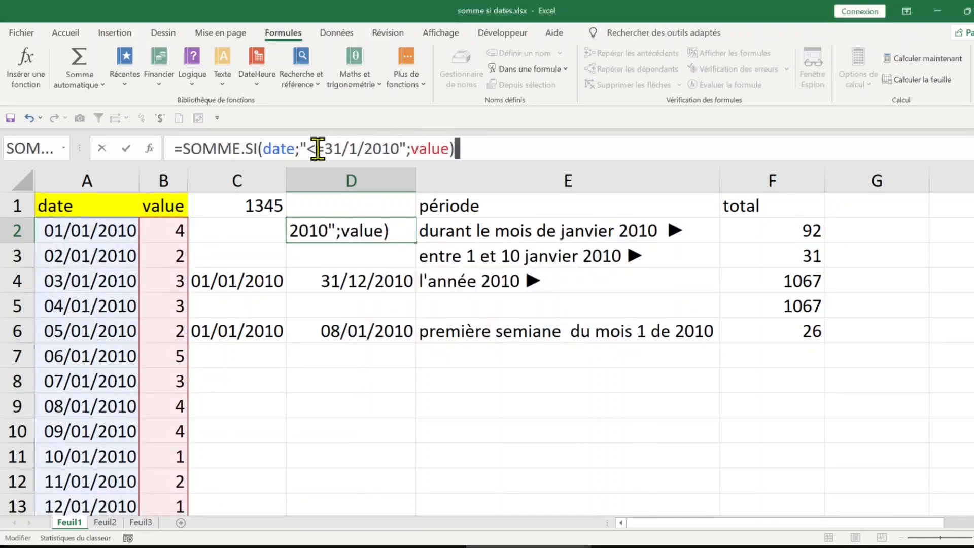
{"action": "key", "text": "Return"}
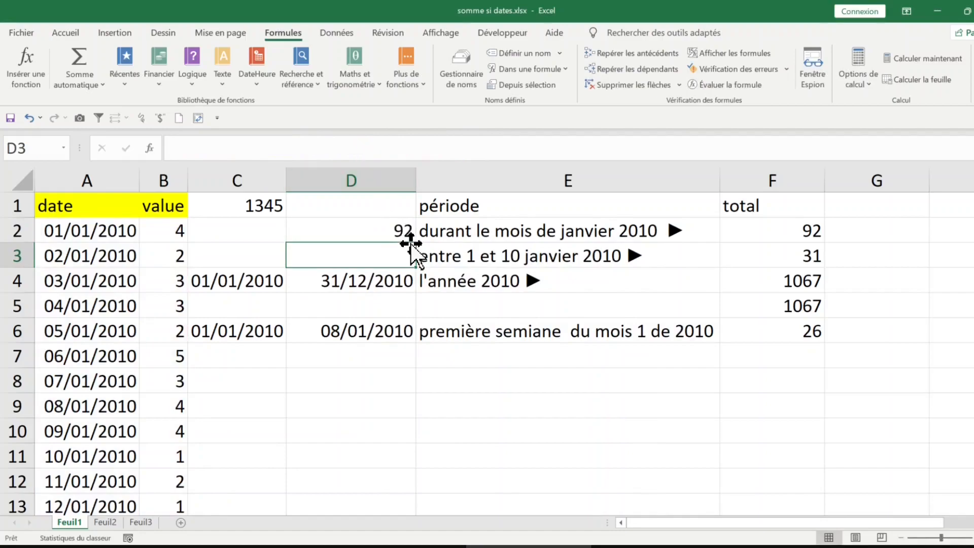
- Set the font colour of D2:F2 to white so the January 2010 row blends into the sheet
{"action": "left_click_drag", "start_coordinate": [391, 228], "coordinate": [777, 228]}
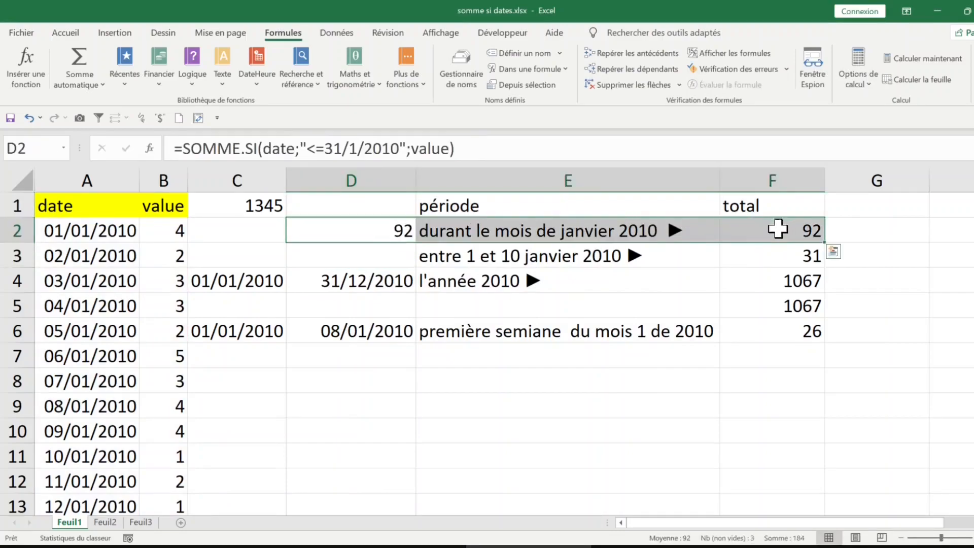
{"action": "left_click", "coordinate": [71, 34]}
{"action": "left_click", "coordinate": [197, 80]}
{"action": "left_click", "coordinate": [185, 131]}
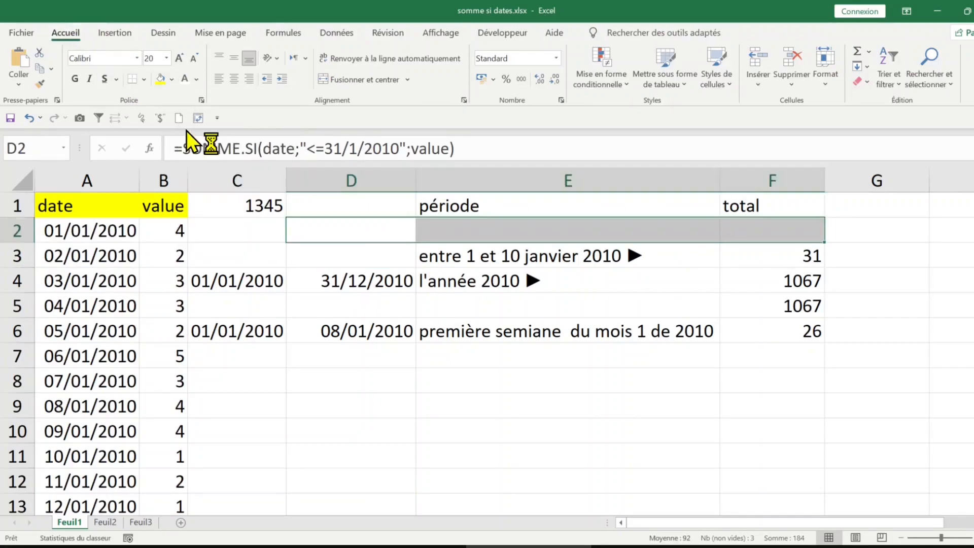
- Display the total formula for 1 to 10 January 2010 in F3 and make the formula bar taller
{"action": "left_click", "coordinate": [556, 263]}
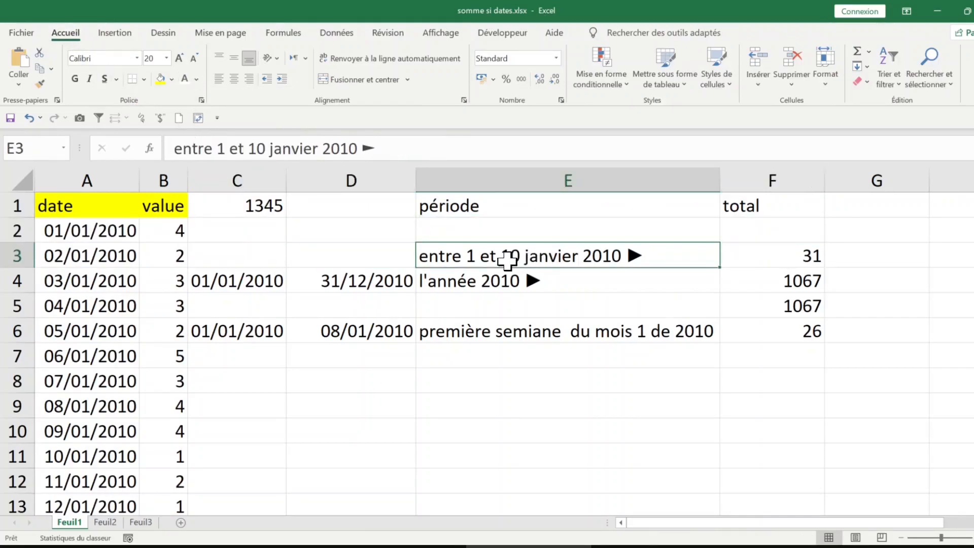
{"action": "left_click", "coordinate": [766, 262]}
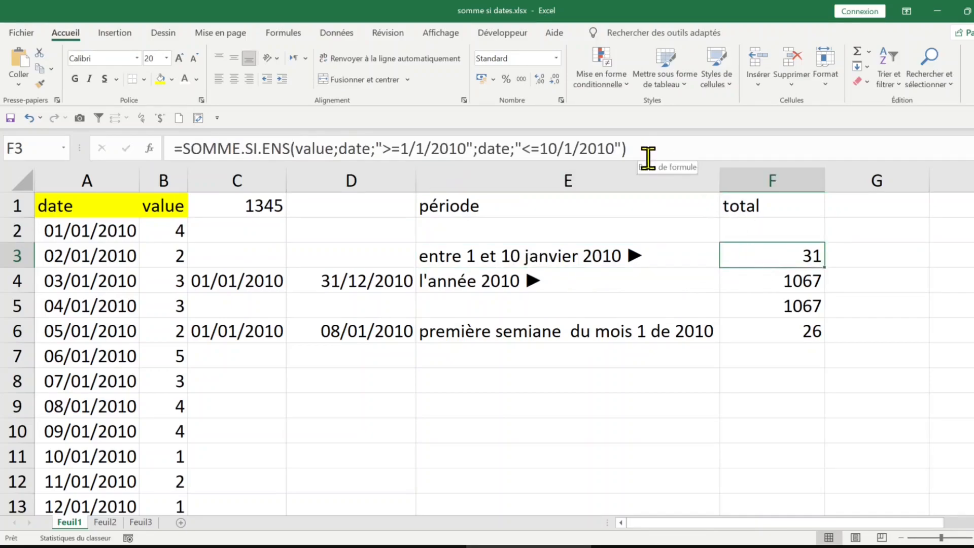
{"action": "left_click_drag", "start_coordinate": [647, 161], "coordinate": [646, 184]}
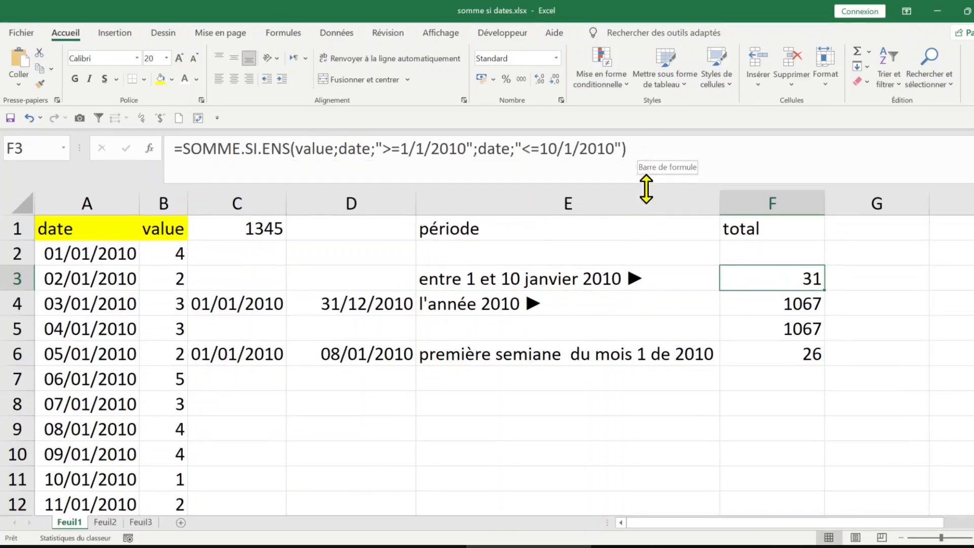
- Examine the function name, sum range and first criteria range in F3's SOMME.SI.ENS formula, leaving it unedited
{"action": "left_click", "coordinate": [286, 147]}
{"action": "left_click_drag", "start_coordinate": [290, 149], "coordinate": [218, 149]}
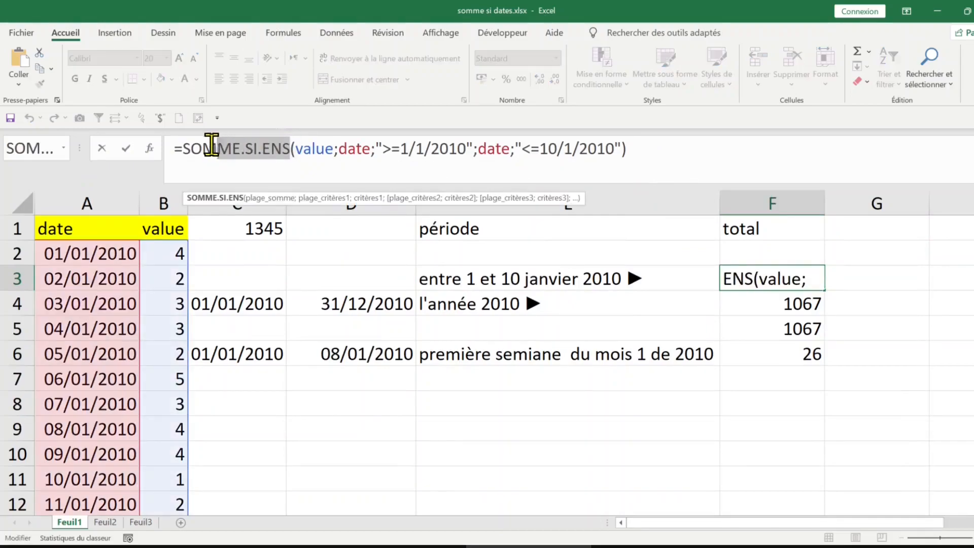
{"action": "left_click", "coordinate": [315, 151]}
{"action": "left_click", "coordinate": [355, 151]}
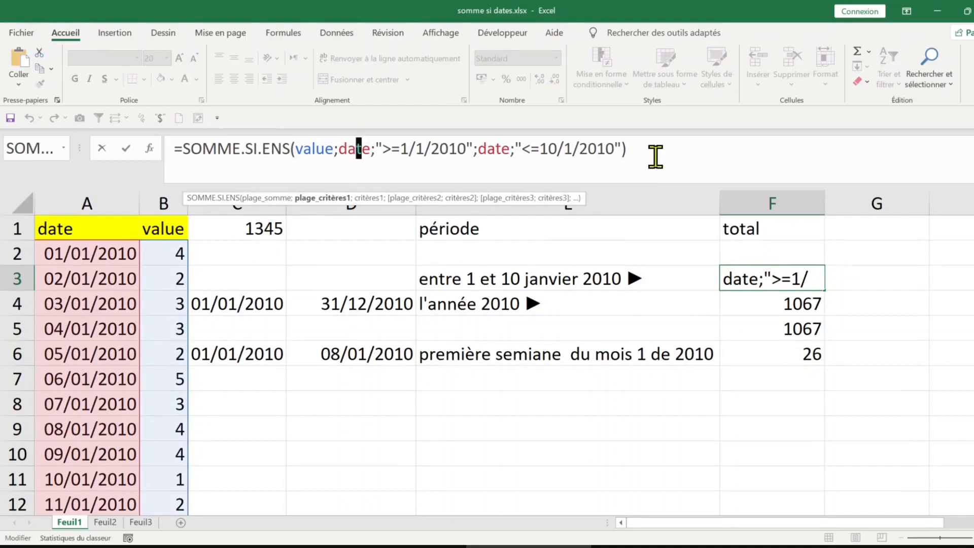
{"action": "key", "text": "Escape"}
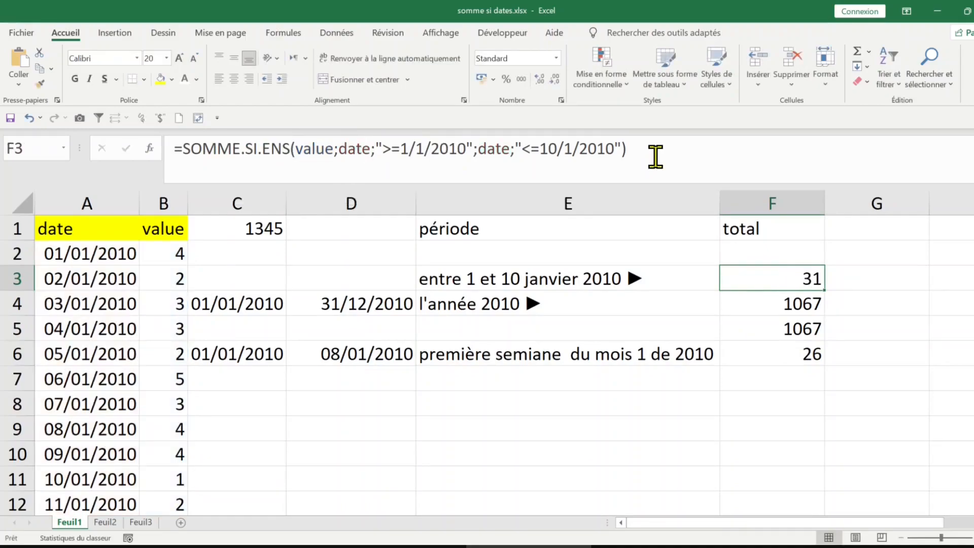
{"action": "left_click", "coordinate": [369, 284]}
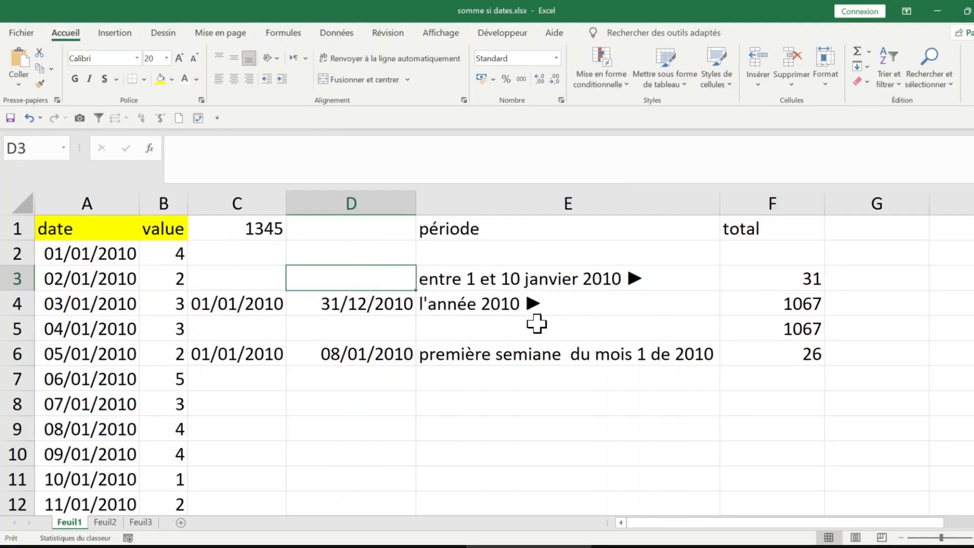
{"action": "left_click_drag", "start_coordinate": [119, 190], "coordinate": [63, 203]}
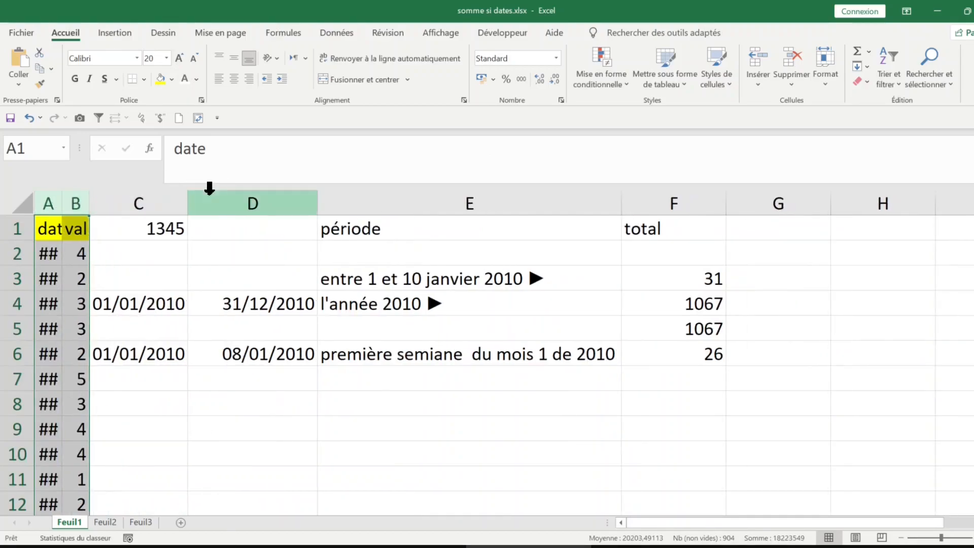
{"action": "left_click", "coordinate": [24, 118]}
{"action": "left_click", "coordinate": [23, 118]}
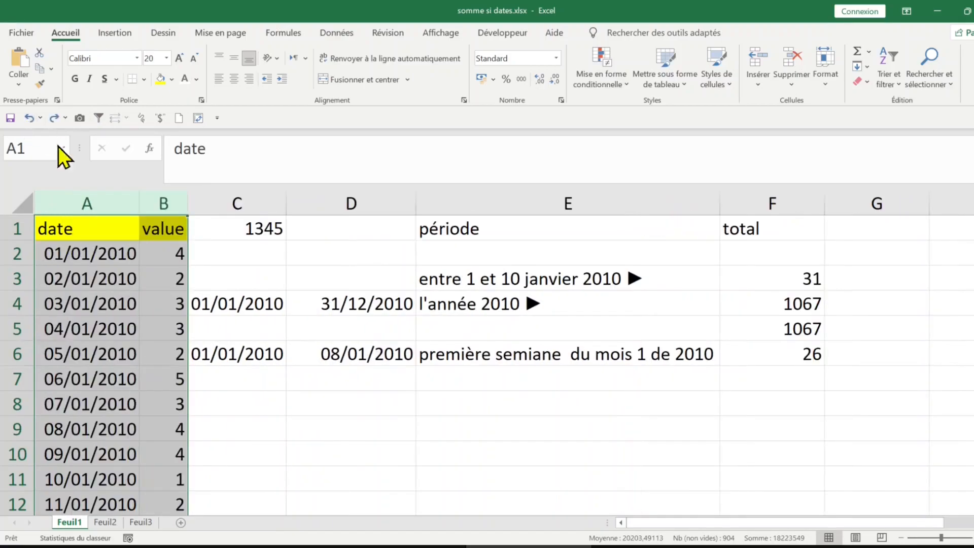
- Hide columns A and B containing the date and value data
{"action": "right_click", "coordinate": [110, 201]}
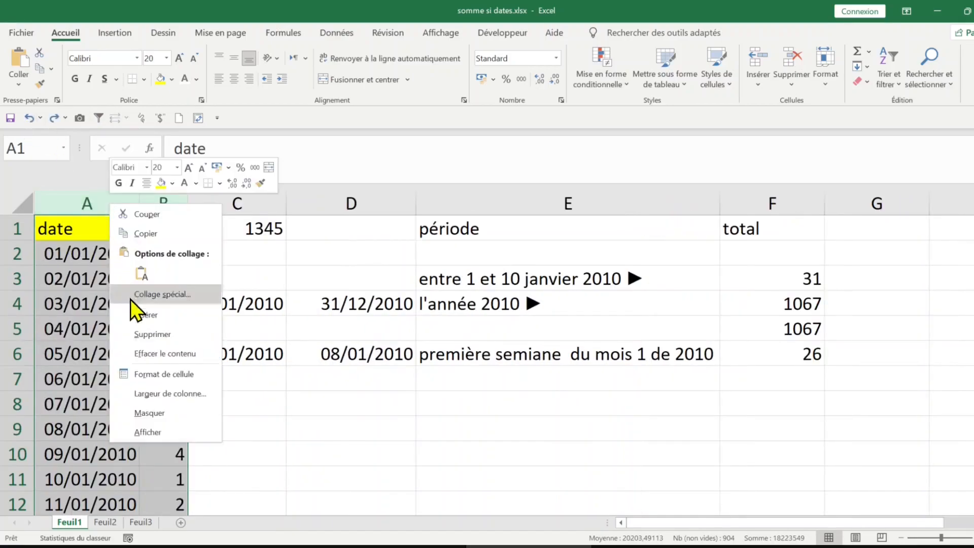
{"action": "left_click", "coordinate": [151, 413]}
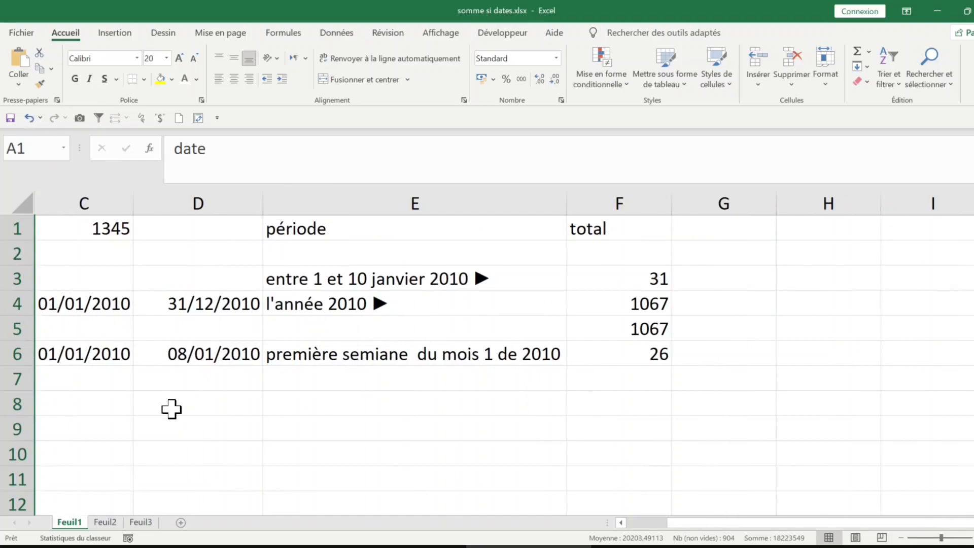
{"action": "left_click", "coordinate": [188, 280]}
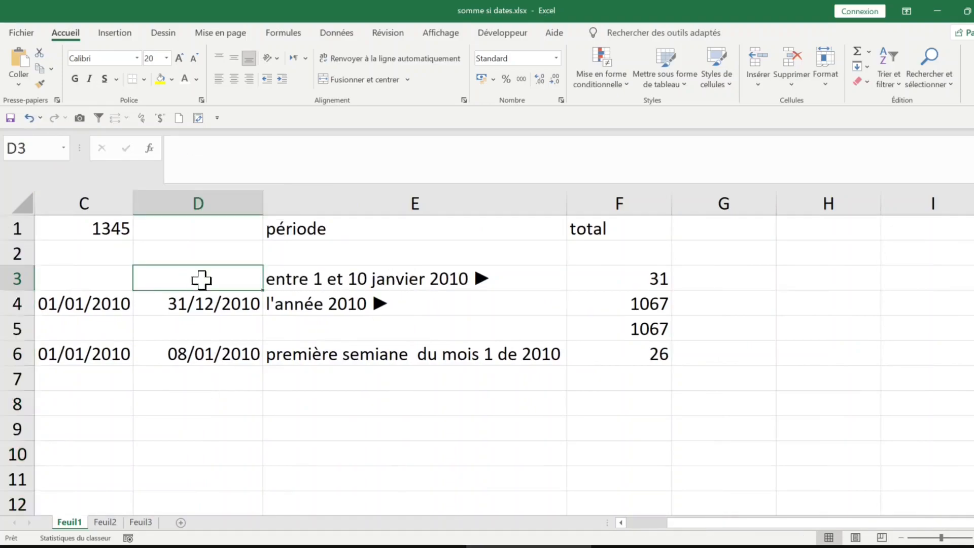
- Enter the period's start date 01/01/2010 in G3 and its end date 10/01/2010 in H3
{"action": "left_click", "coordinate": [687, 279]}
{"action": "left_click", "coordinate": [401, 279]}
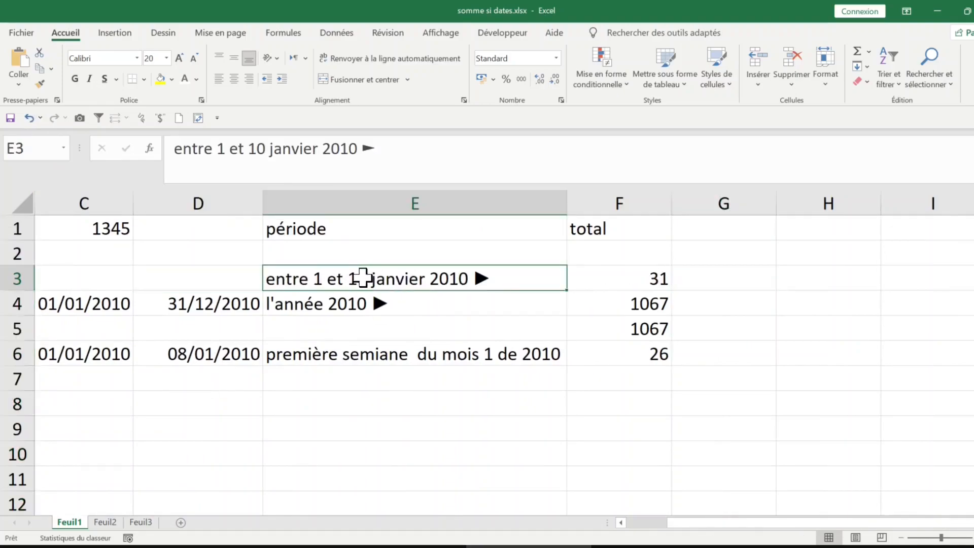
{"action": "left_click", "coordinate": [709, 278]}
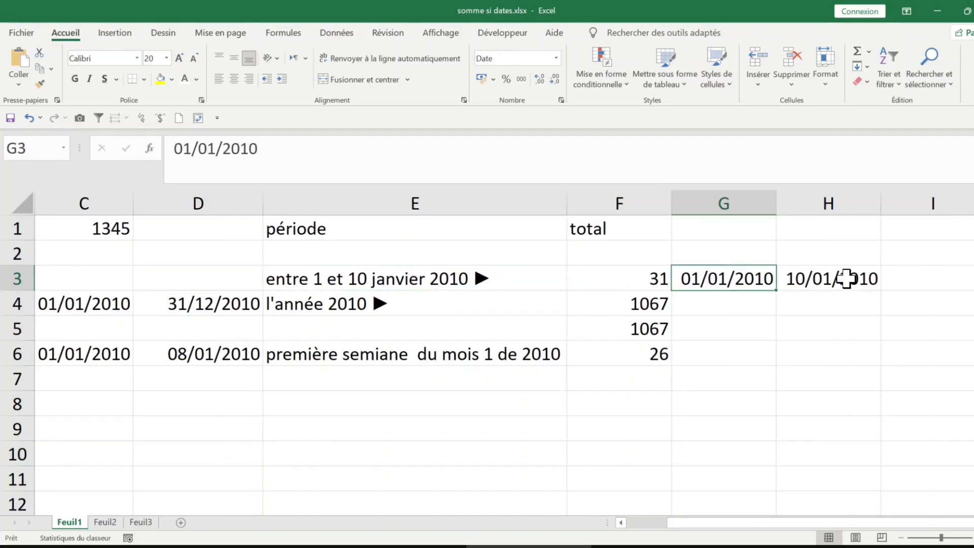
{"action": "left_click", "coordinate": [846, 279]}
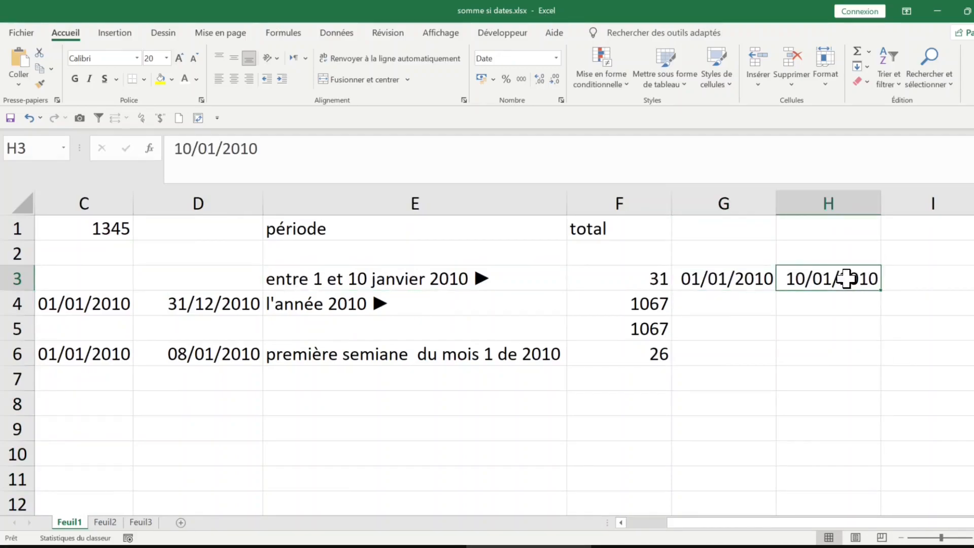
- Give the empty cell H2, above the end date, a yellow fill
{"action": "left_click", "coordinate": [635, 281]}
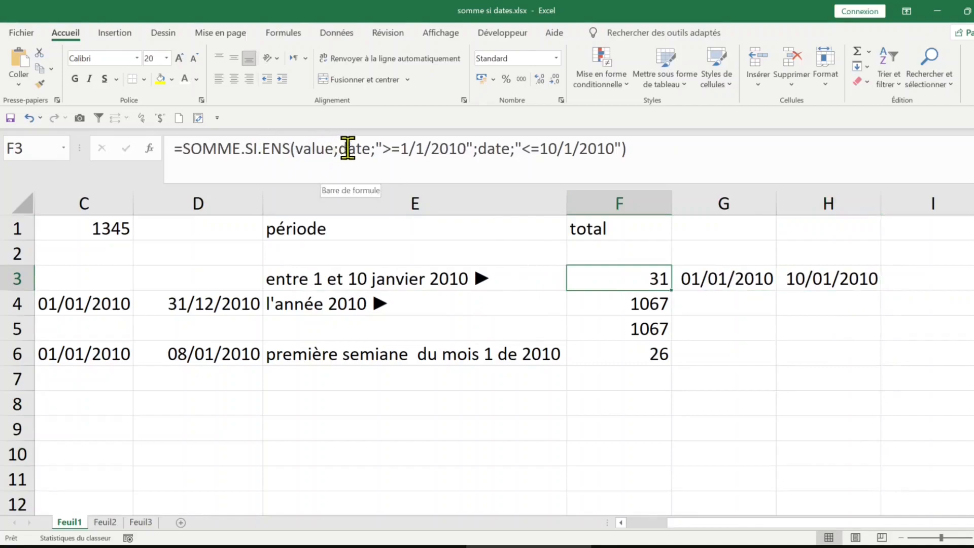
{"action": "left_click", "coordinate": [802, 307]}
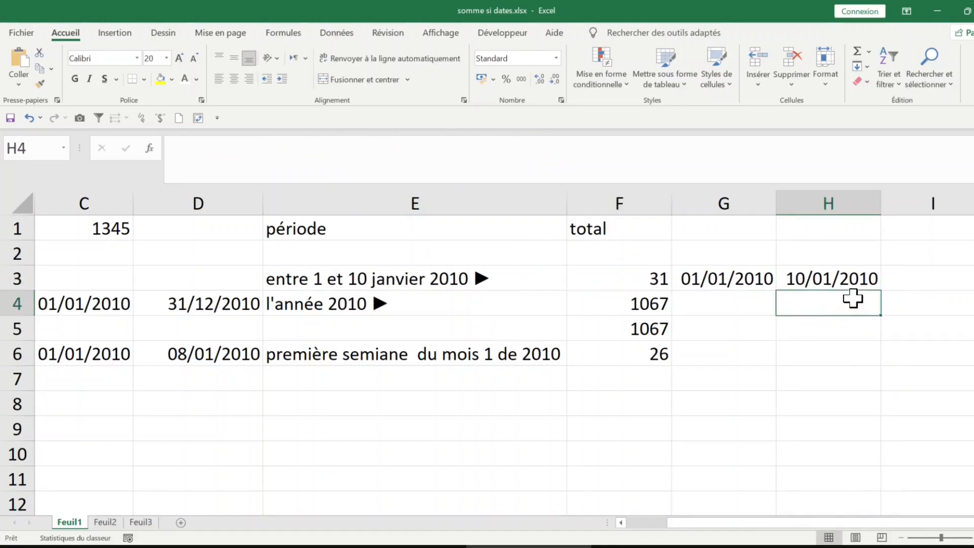
{"action": "left_click", "coordinate": [803, 255]}
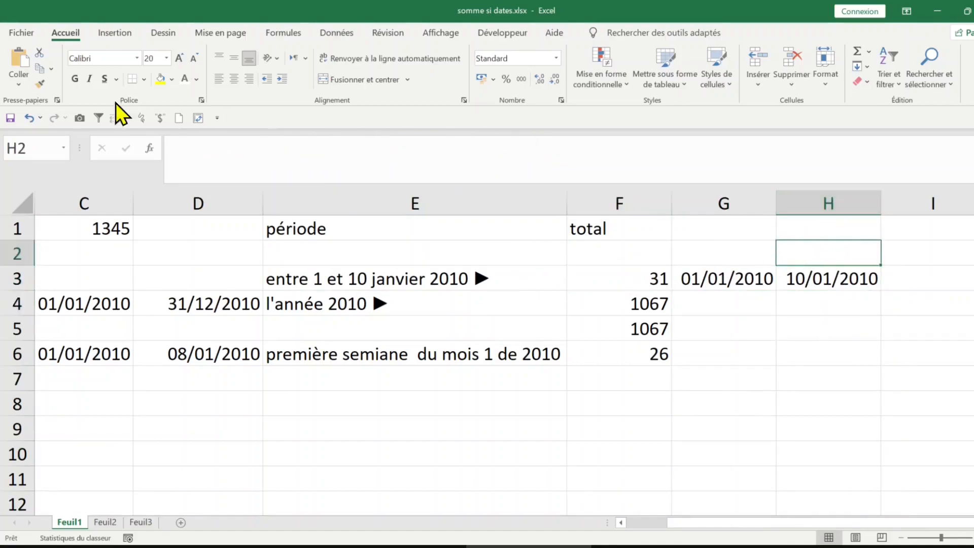
{"action": "left_click", "coordinate": [160, 86]}
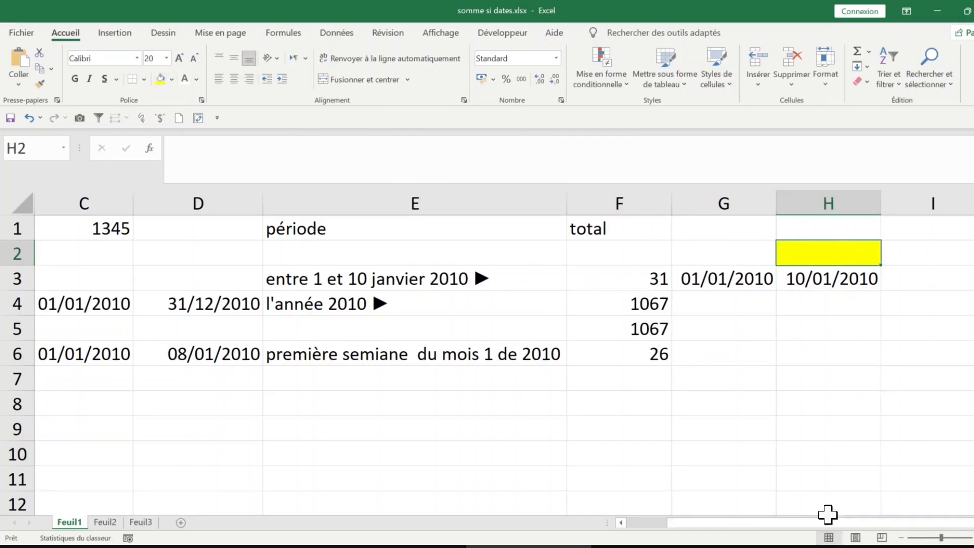
- Start a SOMME.SI.ENS formula in H2 with the defined name value as plage_somme
{"action": "type", "text": "=somme"}
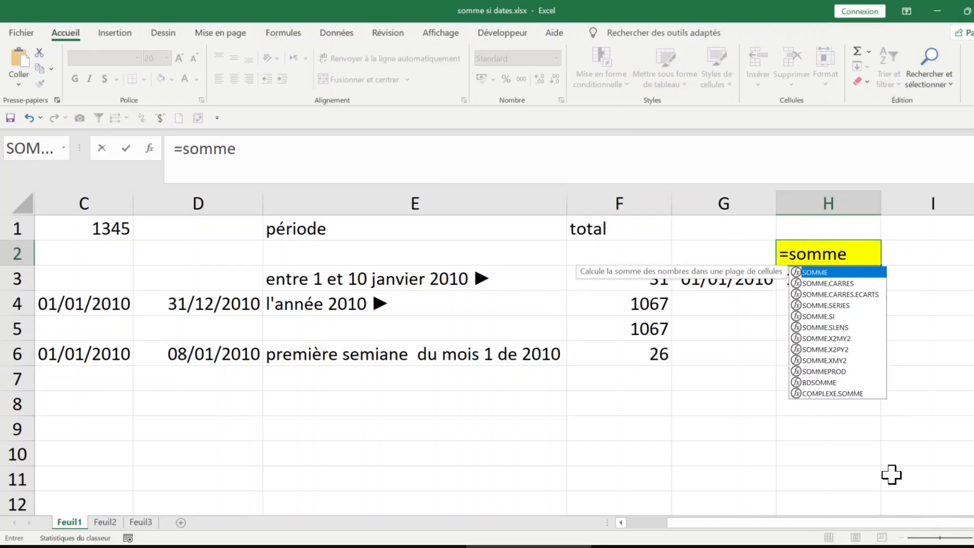
{"action": "type", "text": ".si"}
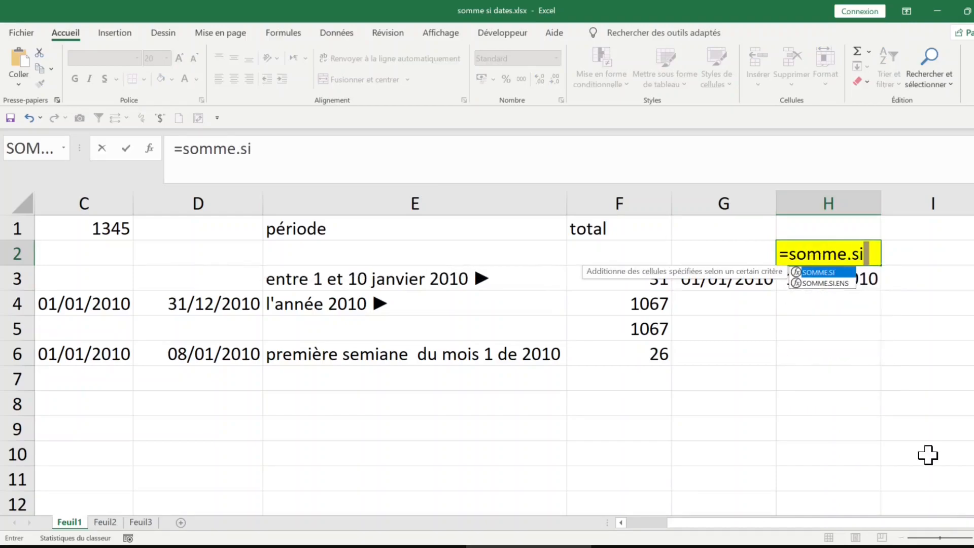
{"action": "left_click", "coordinate": [824, 284]}
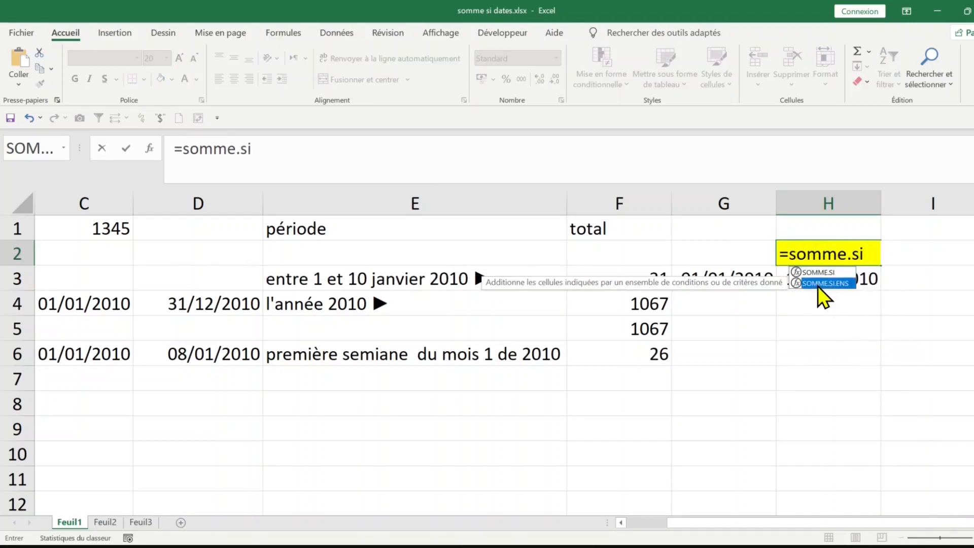
{"action": "double_click", "coordinate": [818, 284]}
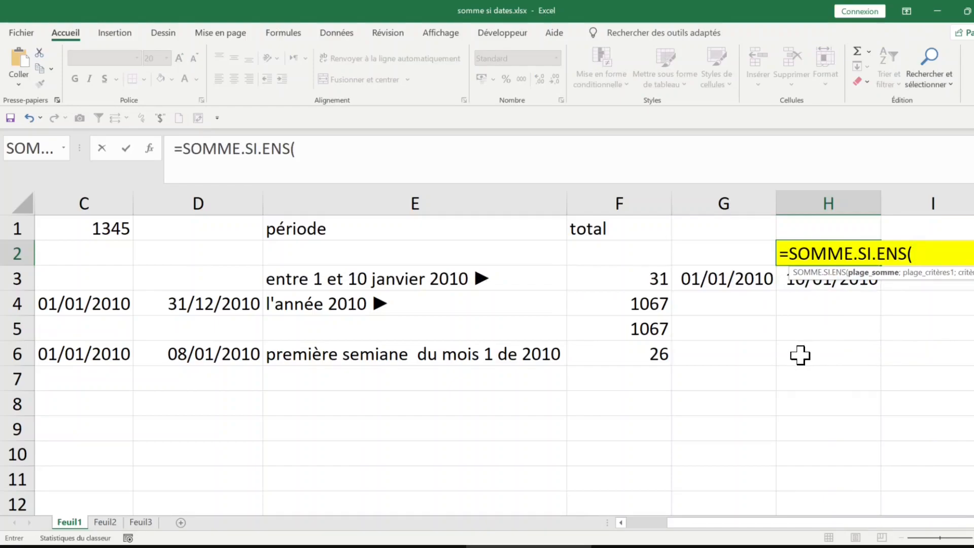
{"action": "key", "text": "F3"}
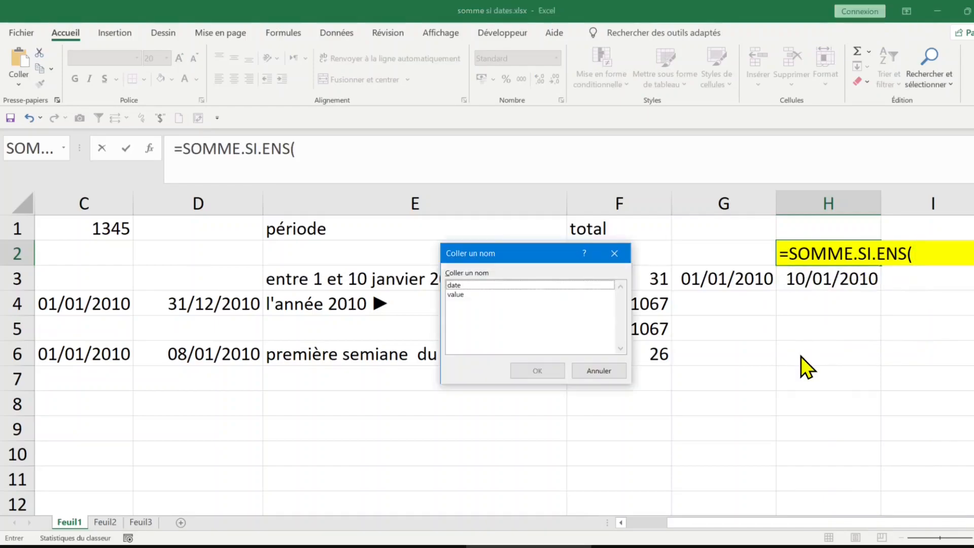
{"action": "left_click", "coordinate": [462, 298]}
{"action": "key", "text": "Return"}
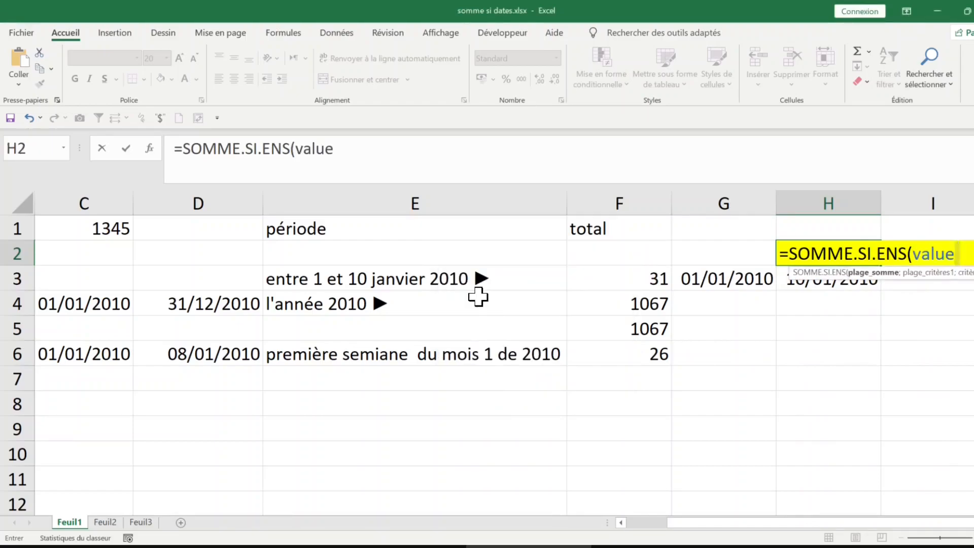
- Add the defined name date as plage_critères1 in H2's formula, followed by a semicolon ready for critères1
{"action": "type", "text": ";"}
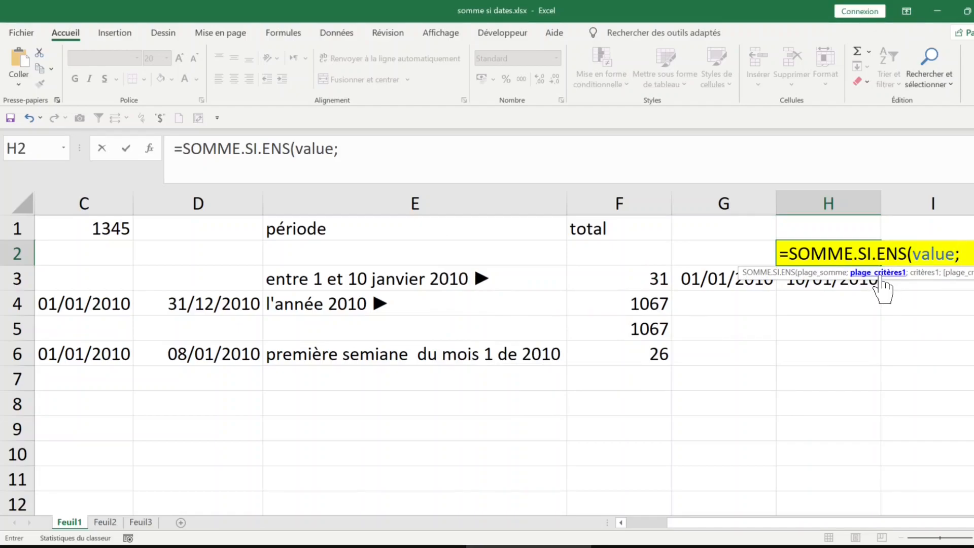
{"action": "key", "text": "F3"}
{"action": "left_click", "coordinate": [480, 288]}
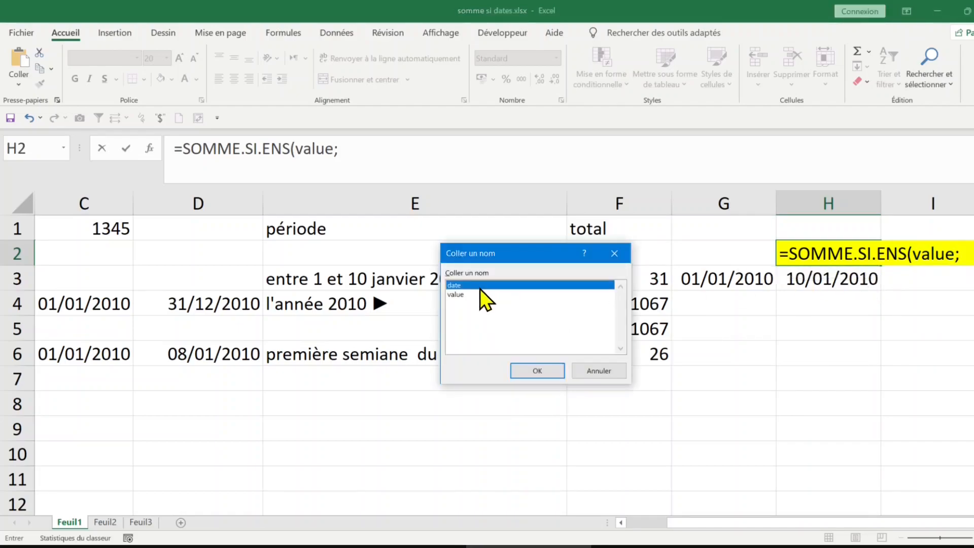
{"action": "double_click", "coordinate": [470, 289]}
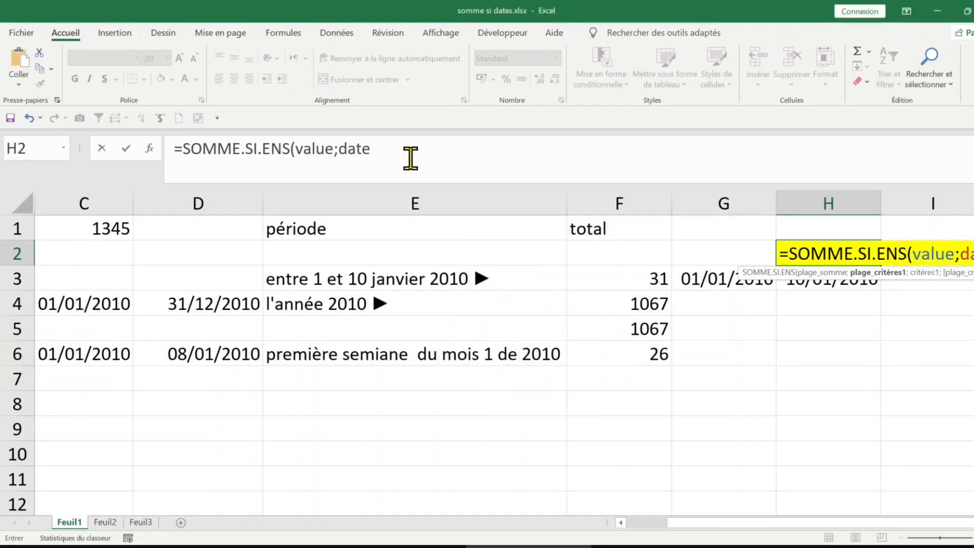
{"action": "left_click", "coordinate": [485, 148]}
{"action": "type", "text": ";"}
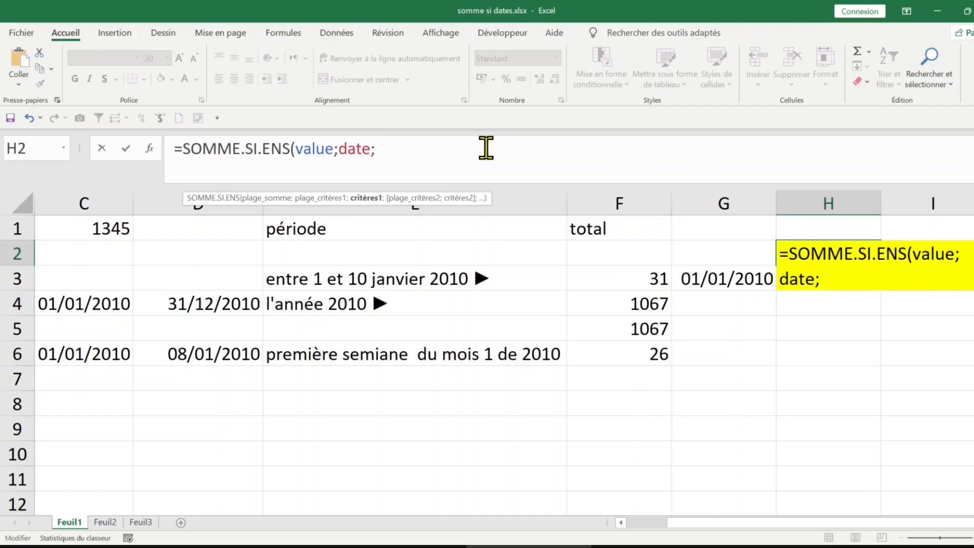
- Enter ">="&$G$3 as critères1 in H2's SOMME.SI.ENS formula, using an absolute reference to the start date
{"action": "type", "text": "\"<"}
{"action": "key", "text": "BackSpace"}
{"action": "type", "text": ">="}
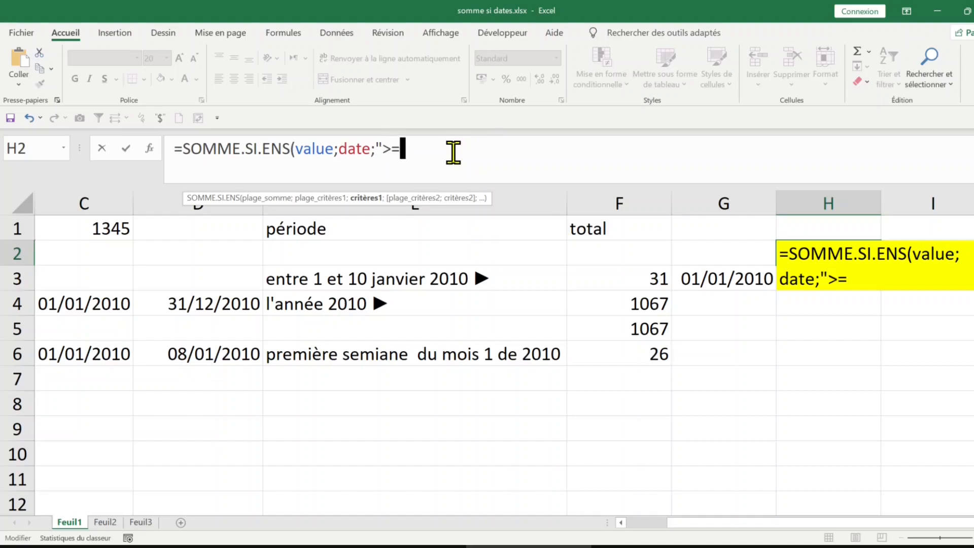
{"action": "left_click", "coordinate": [714, 276]}
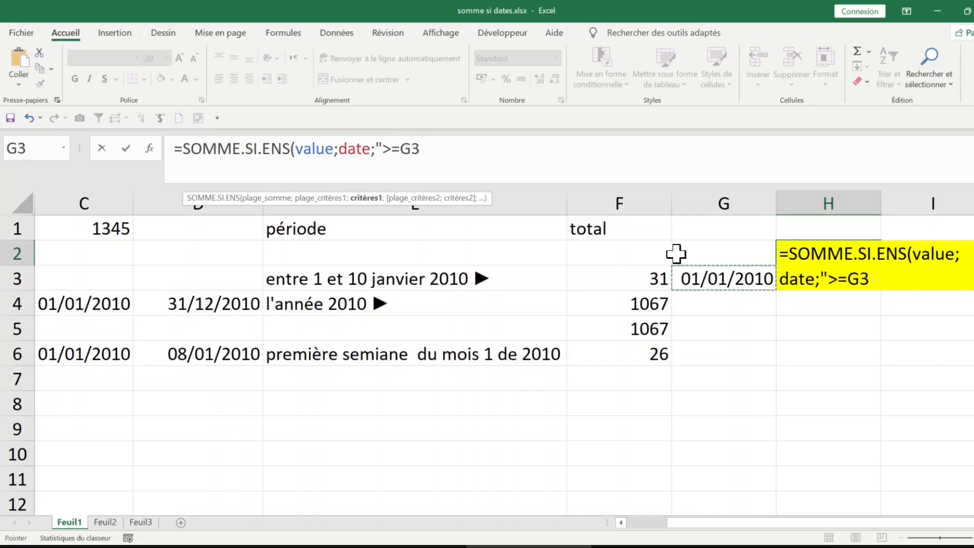
{"action": "key", "text": "F4"}
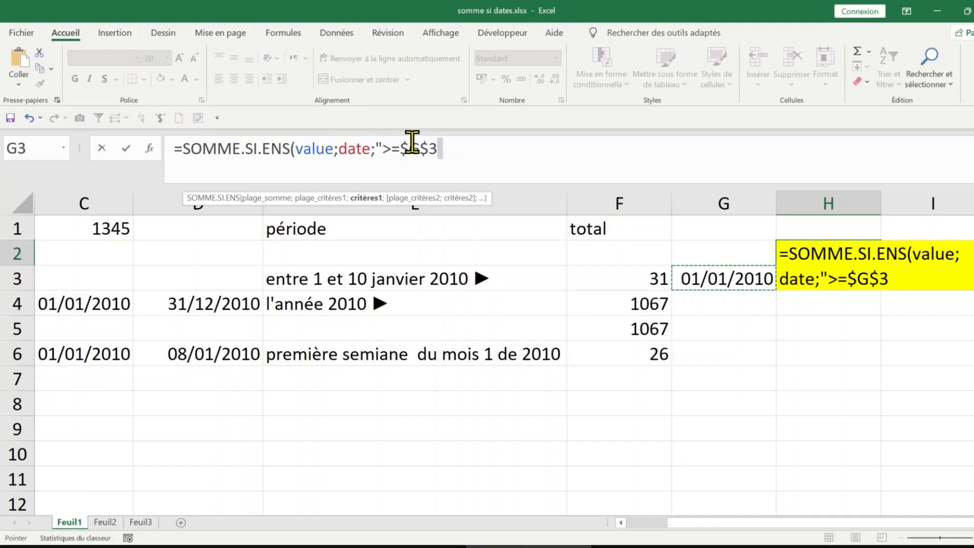
{"action": "type", "text": ";"}
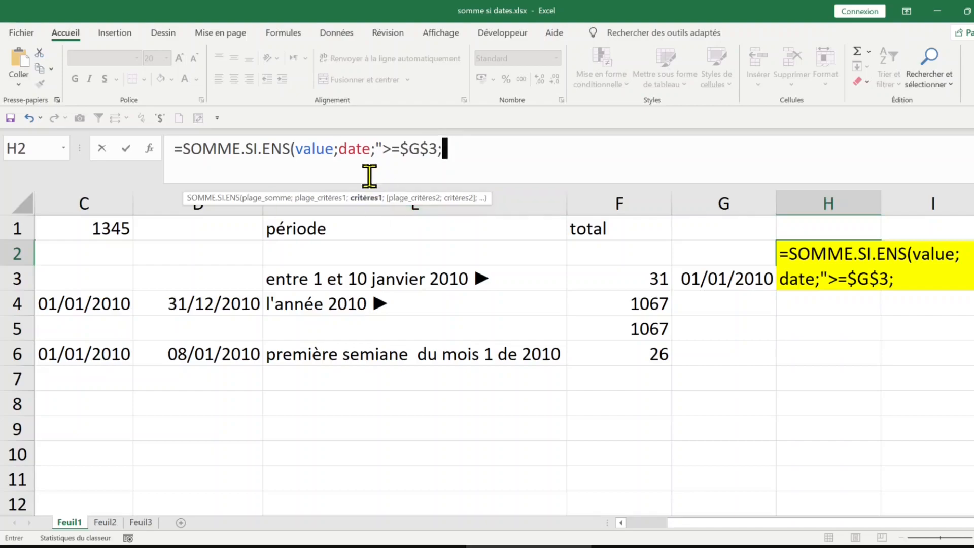
{"action": "left_click", "coordinate": [361, 148]}
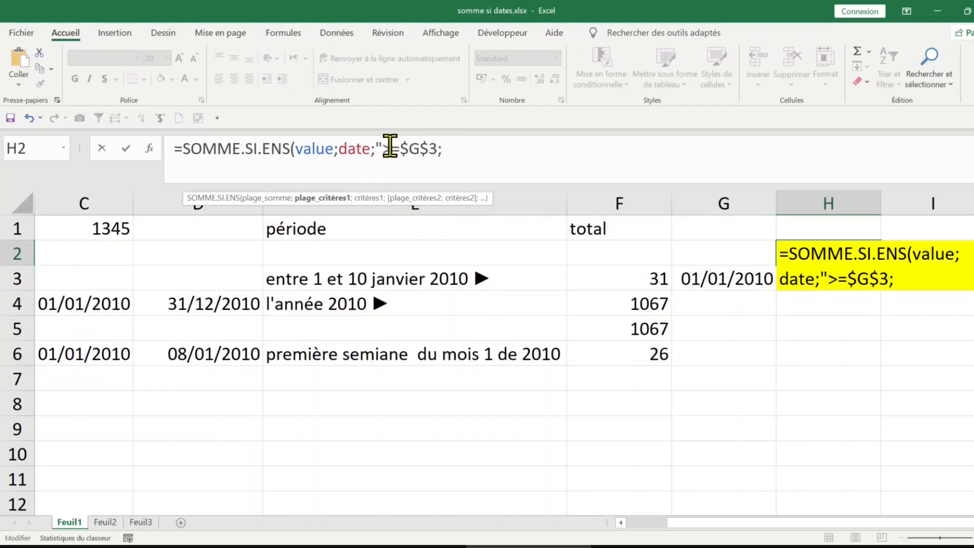
{"action": "left_click", "coordinate": [420, 149]}
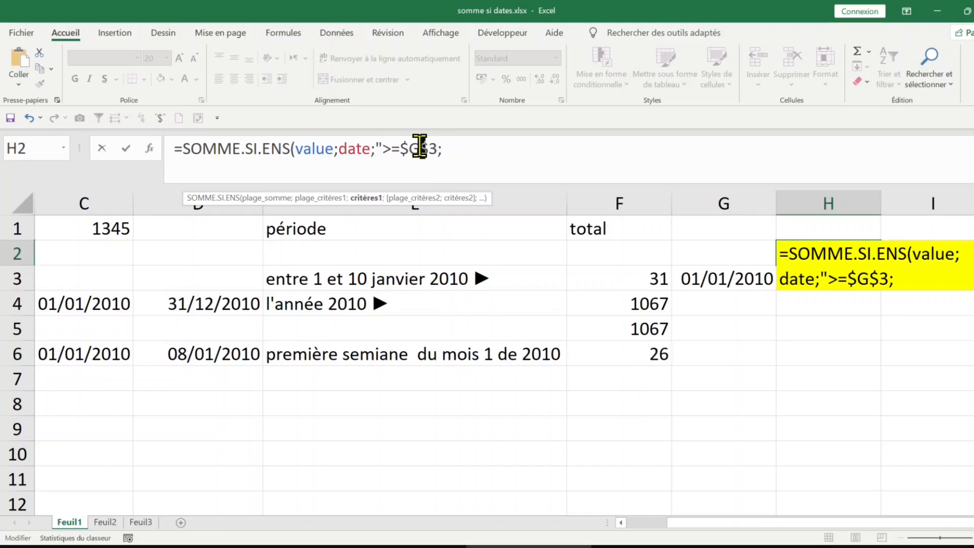
{"action": "left_click", "coordinate": [455, 147]}
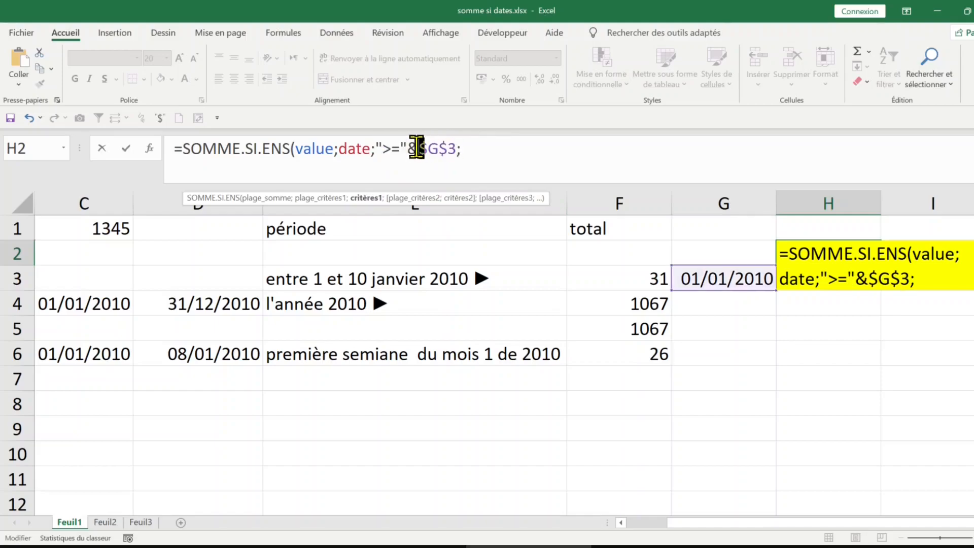
{"action": "left_click", "coordinate": [470, 149]}
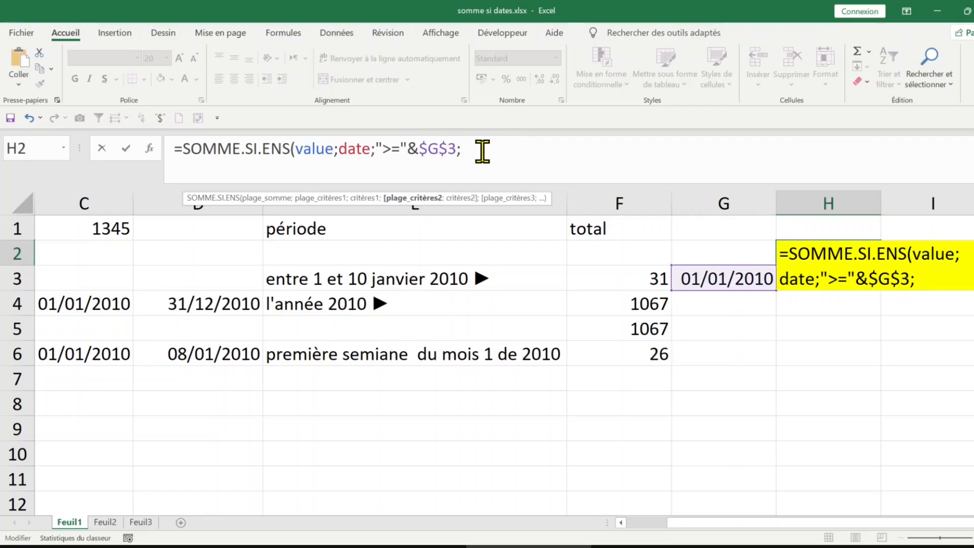
- Add date as plage_critères2 and "<="&$H$3 as critères2, then close and validate H2's SOMME.SI.ENS formula
{"action": "type", "text": "date"}
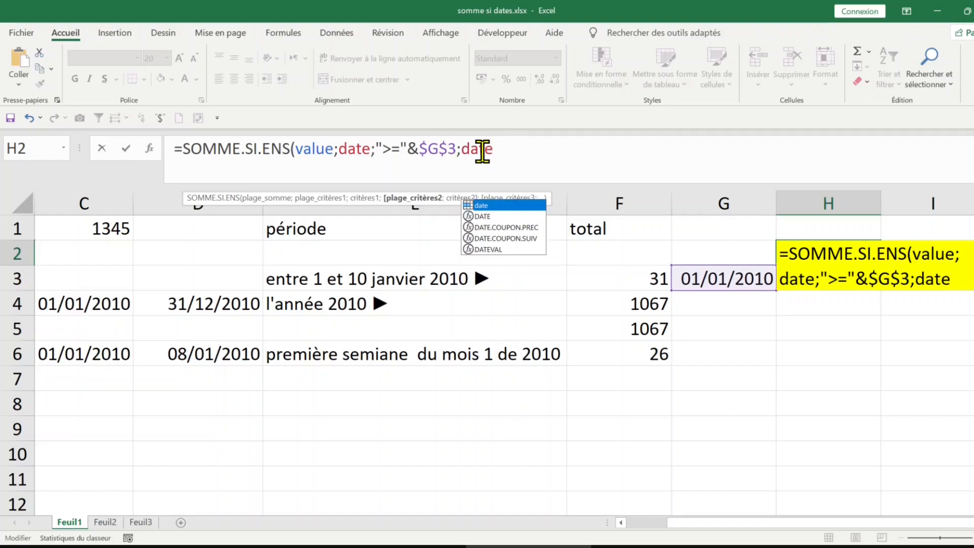
{"action": "type", "text": ";"}
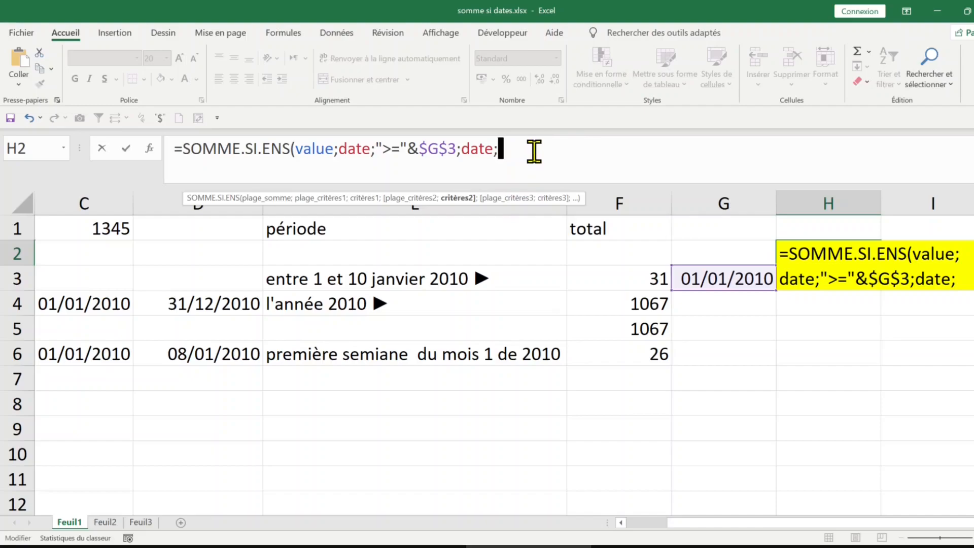
{"action": "type", "text": "\"<=\"&"}
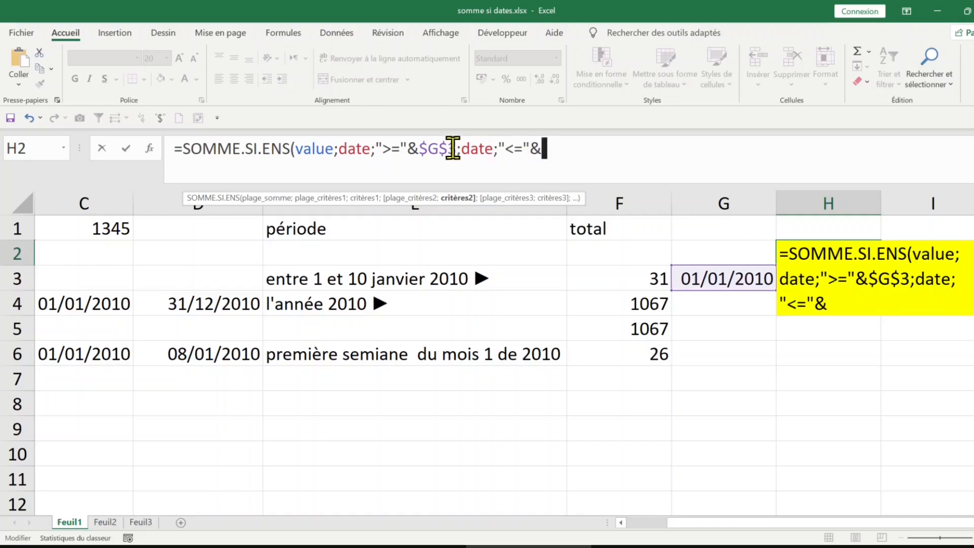
{"action": "type", "text": "h3"}
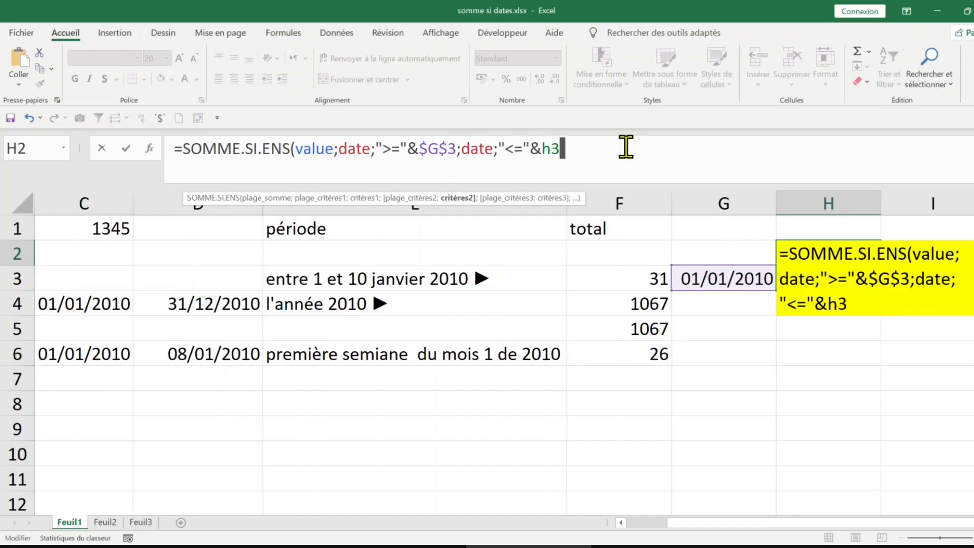
{"action": "key", "text": "F4"}
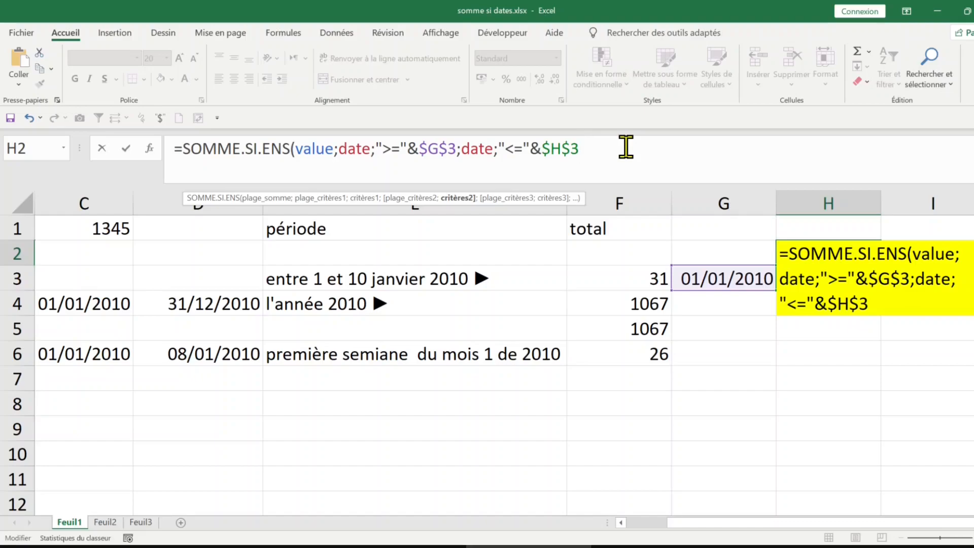
{"action": "type", "text": ")"}
{"action": "key", "text": "Return"}
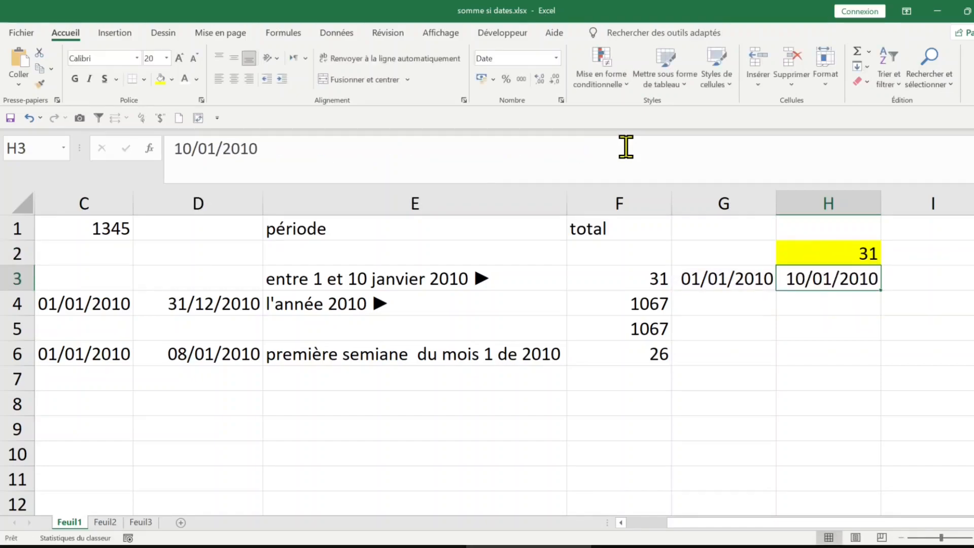
- Compare the date criteria written directly in F3's formula with the cell-based formula in H2
{"action": "left_click", "coordinate": [635, 281]}
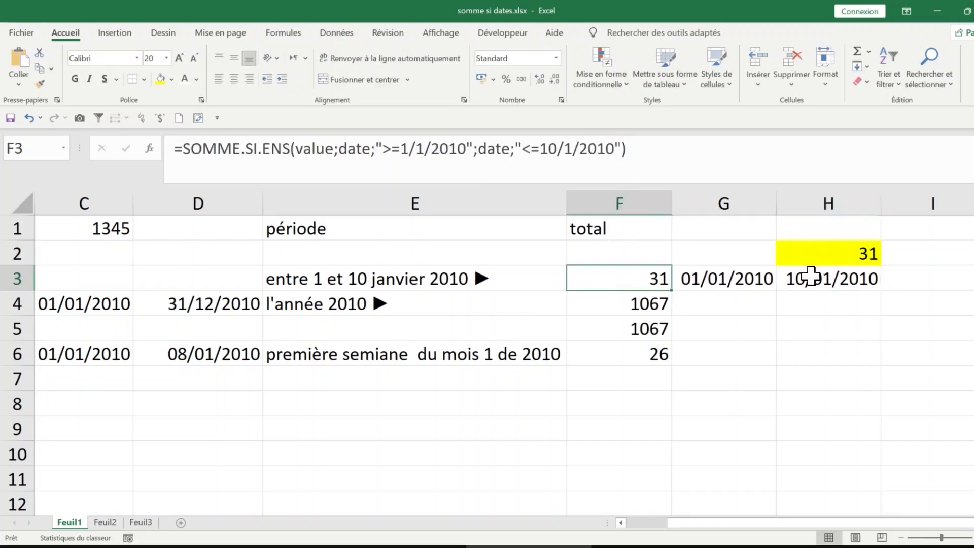
{"action": "left_click", "coordinate": [825, 261]}
{"action": "left_click", "coordinate": [636, 280]}
{"action": "left_click_drag", "start_coordinate": [372, 148], "coordinate": [473, 148]}
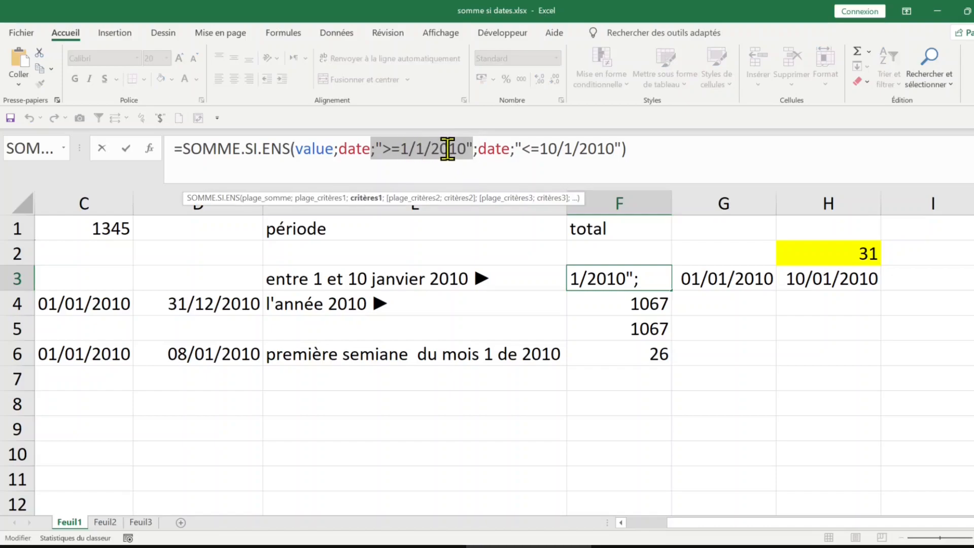
{"action": "left_click_drag", "start_coordinate": [520, 148], "coordinate": [614, 148]}
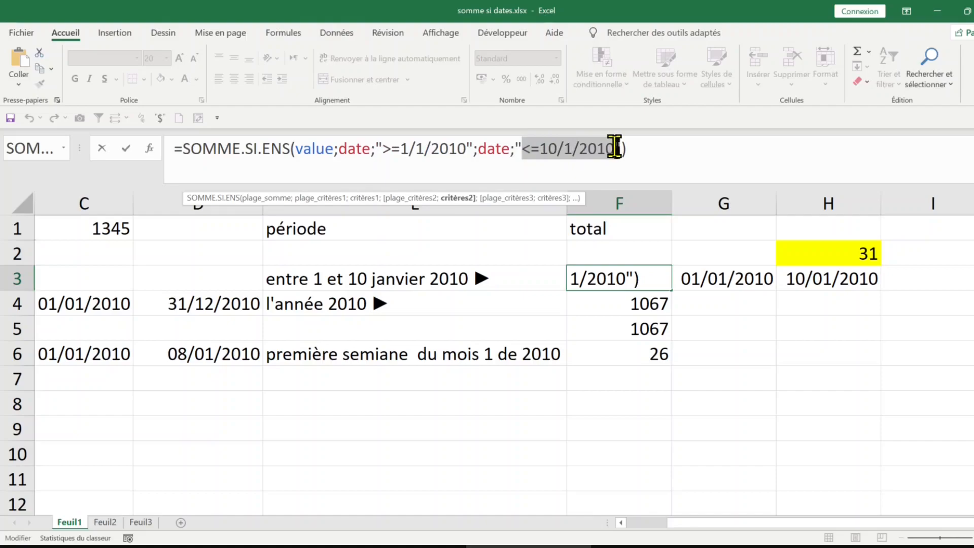
{"action": "key", "text": "Escape"}
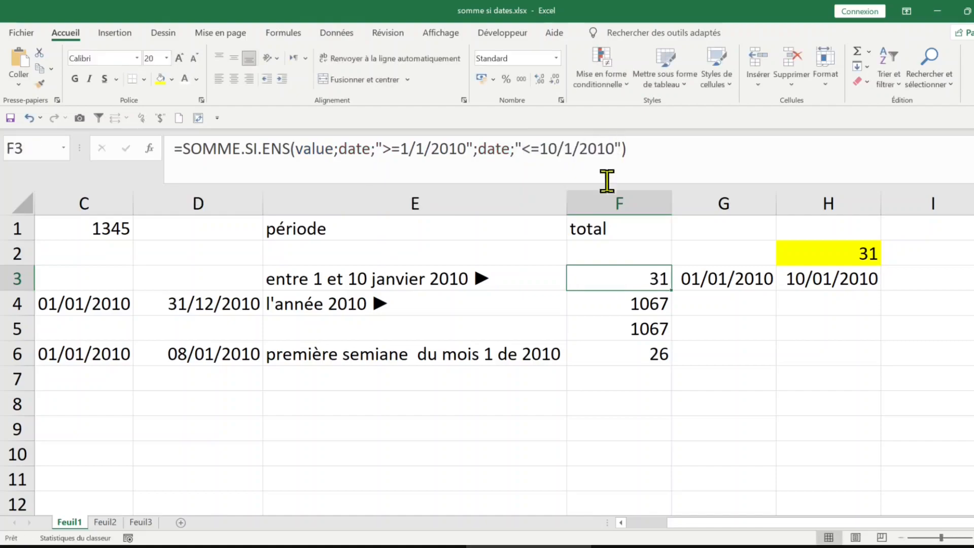
- Review the start date in G3, the end date in H3 and the formula in H2 that refers to them
{"action": "left_click", "coordinate": [828, 276]}
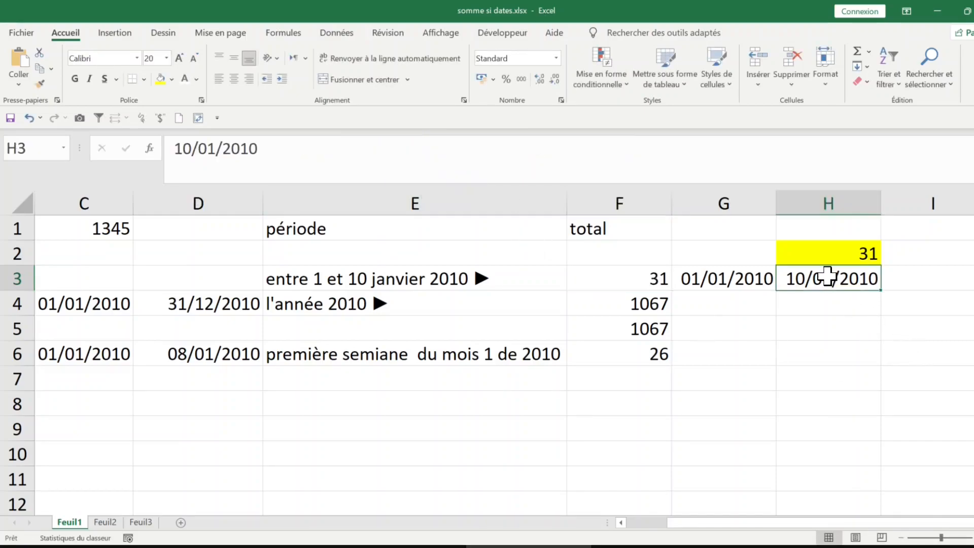
{"action": "left_click", "coordinate": [742, 278]}
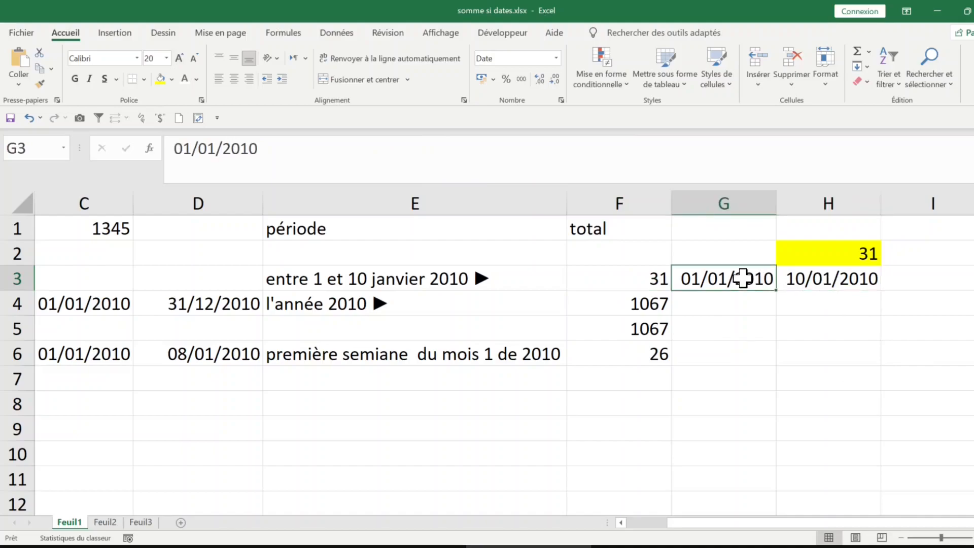
{"action": "left_click", "coordinate": [827, 256]}
{"action": "left_click", "coordinate": [753, 280]}
{"action": "left_click", "coordinate": [837, 280]}
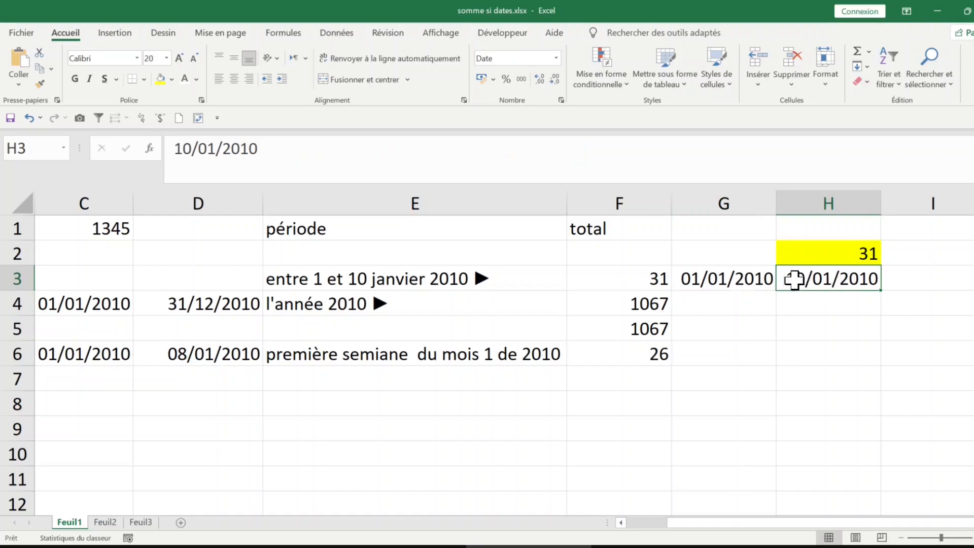
{"action": "left_click", "coordinate": [747, 279]}
{"action": "left_click", "coordinate": [805, 277]}
{"action": "left_click", "coordinate": [746, 280]}
{"action": "left_click", "coordinate": [812, 257]}
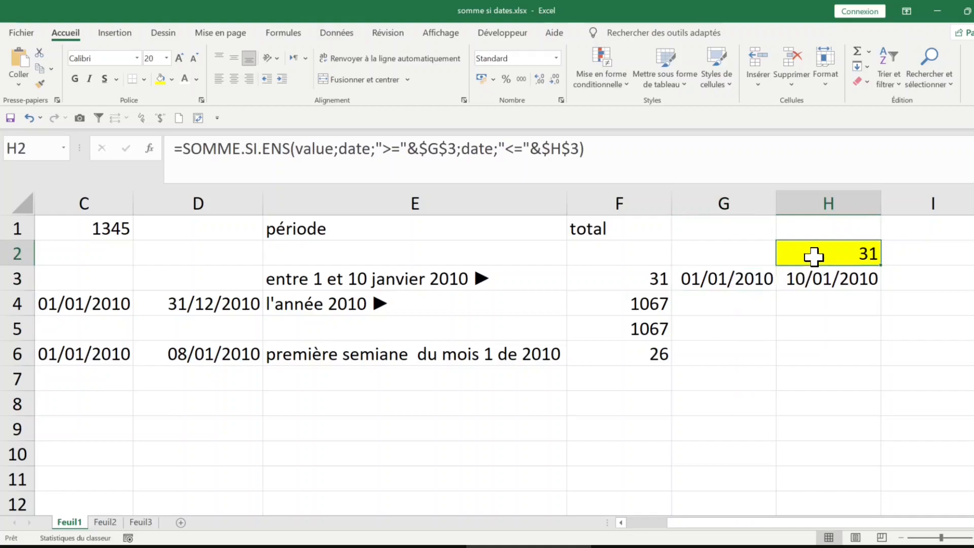
- Copy the block G2:H3, with its formula and period dates, to the cells starting at G5
{"action": "left_click", "coordinate": [318, 306]}
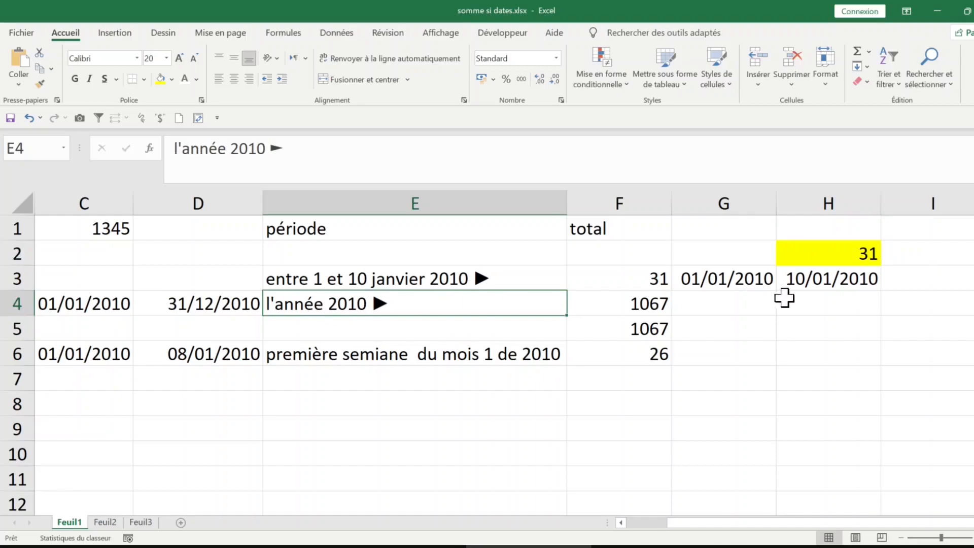
{"action": "left_click", "coordinate": [751, 277]}
{"action": "left_click_drag", "start_coordinate": [763, 254], "coordinate": [851, 278]}
{"action": "key", "text": "ctrl+c"}
{"action": "key", "text": "Down"}
{"action": "key", "text": "Down"}
{"action": "key", "text": "Down"}
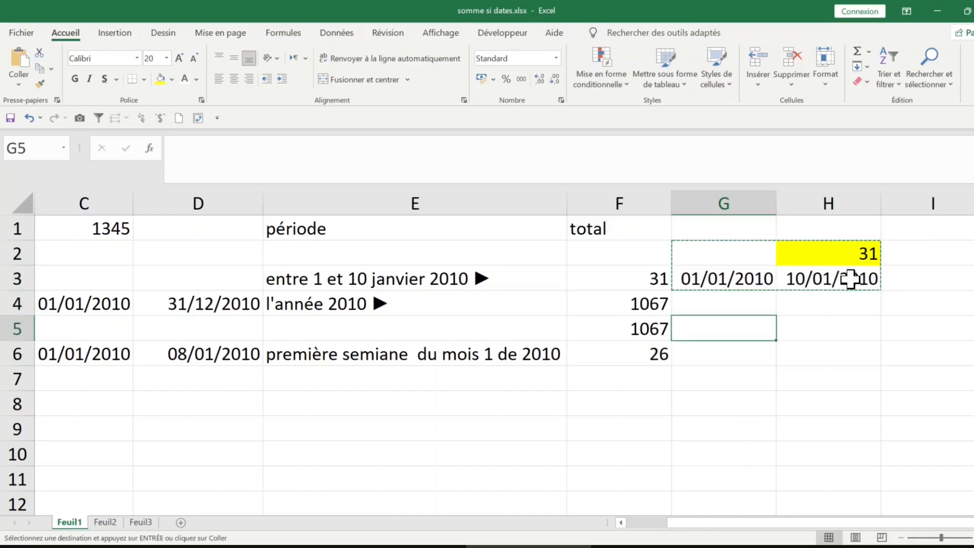
{"action": "key", "text": "ctrl+v"}
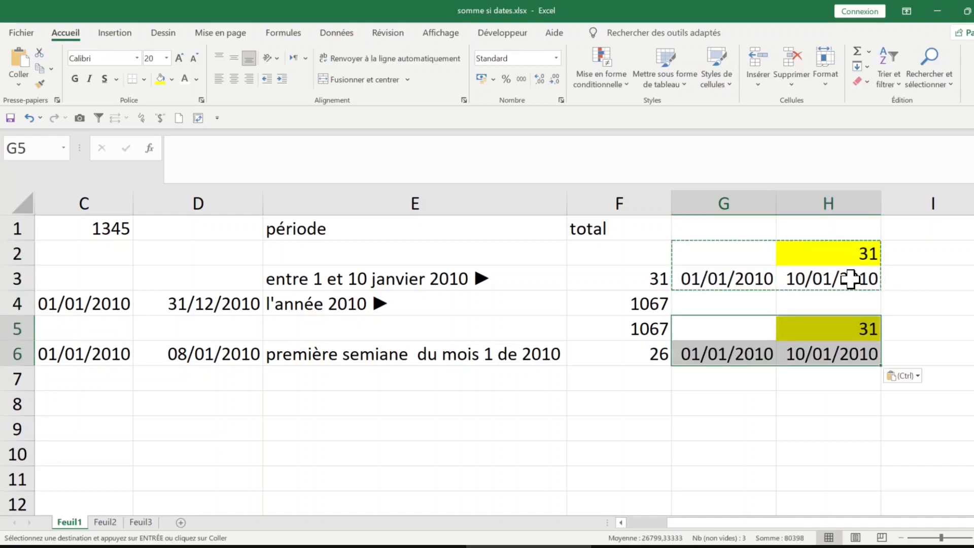
{"action": "left_click", "coordinate": [748, 350]}
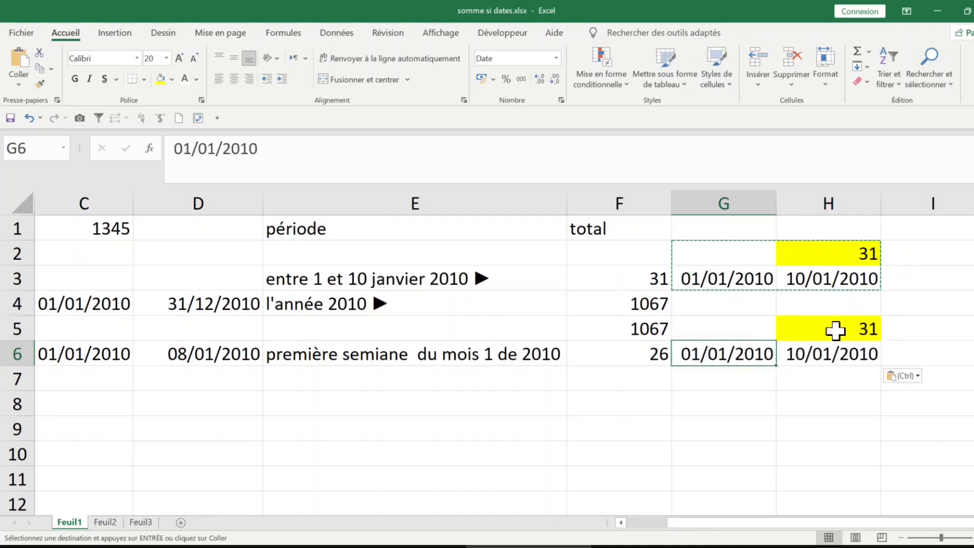
{"action": "left_click", "coordinate": [845, 328]}
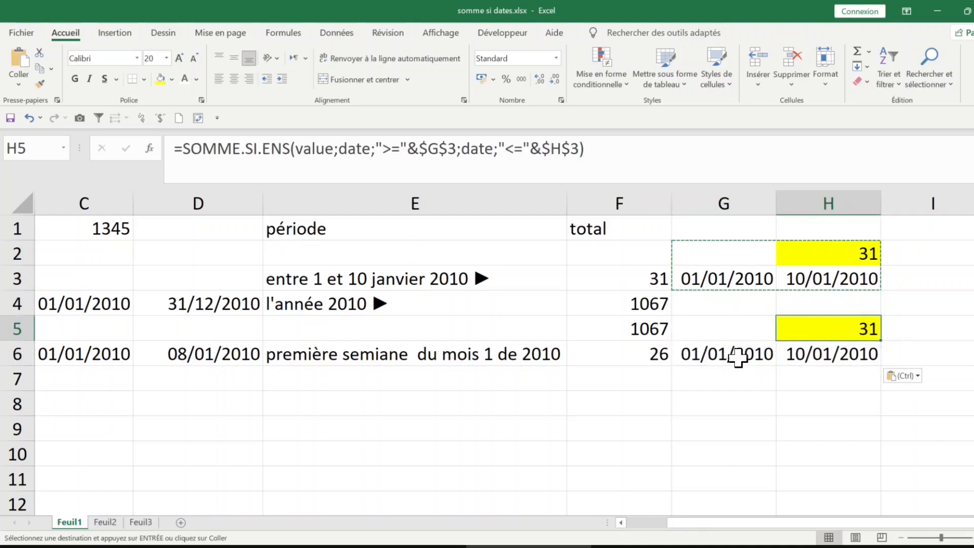
- Set the copied block's end date in H6 to 31/12/2010
{"action": "left_click", "coordinate": [744, 354]}
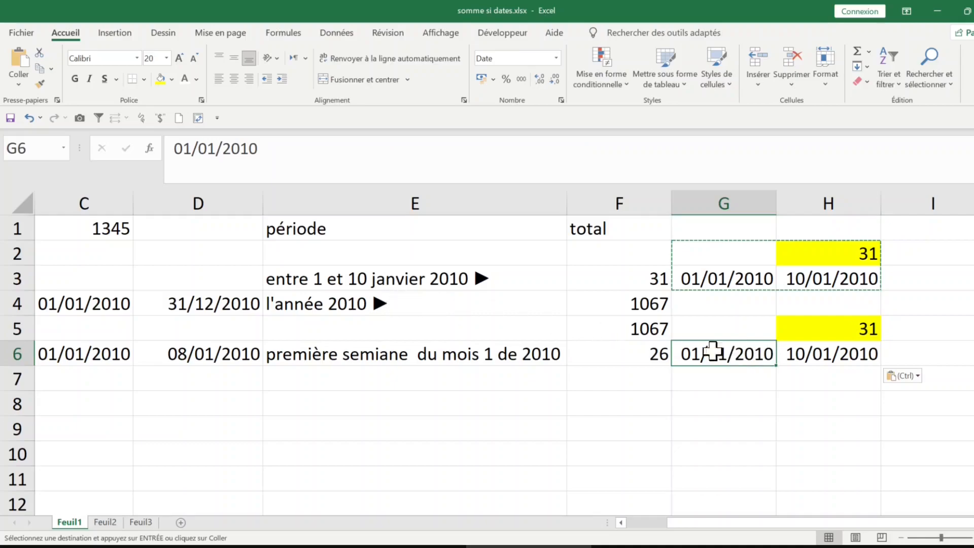
{"action": "left_click", "coordinate": [827, 355]}
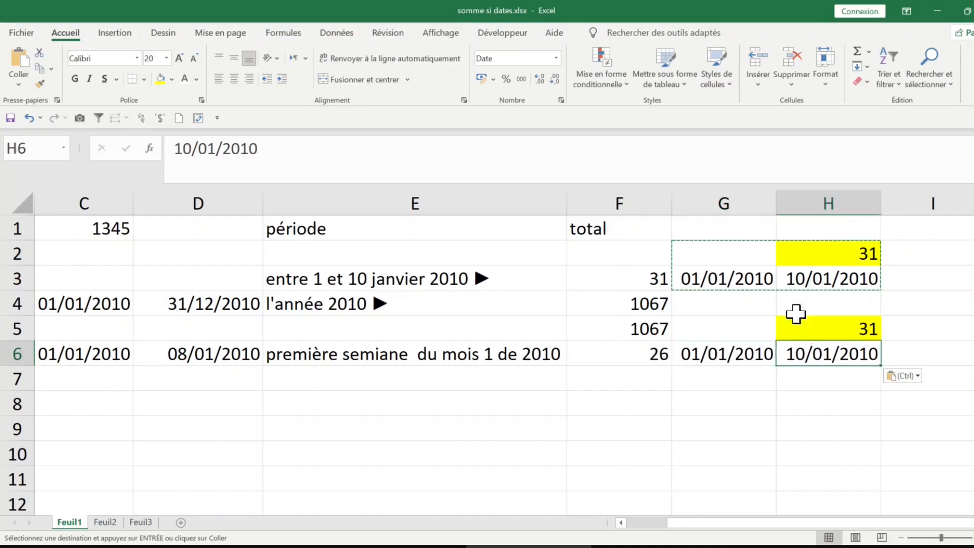
{"action": "left_click", "coordinate": [190, 148]}
{"action": "left_click_drag", "start_coordinate": [190, 148], "coordinate": [169, 148]}
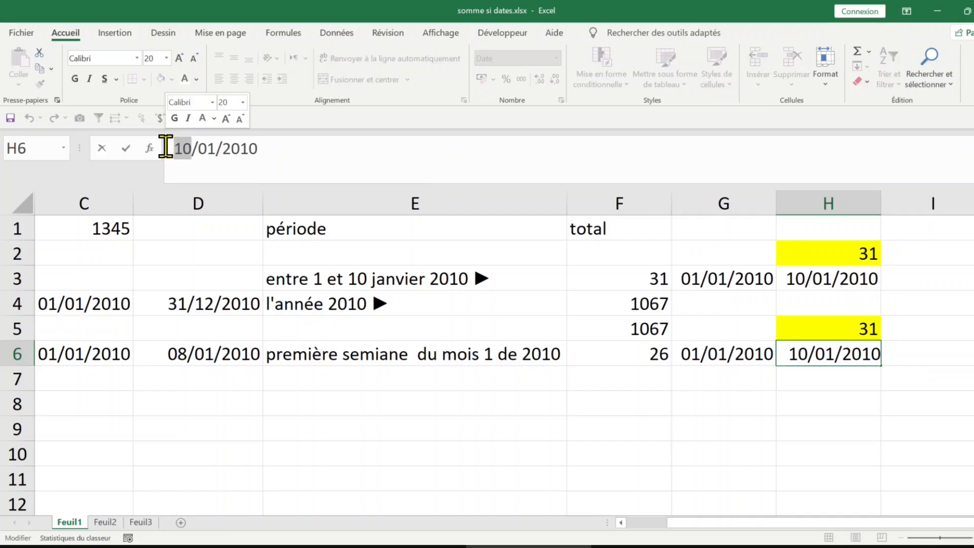
{"action": "type", "text": "31/12/2010"}
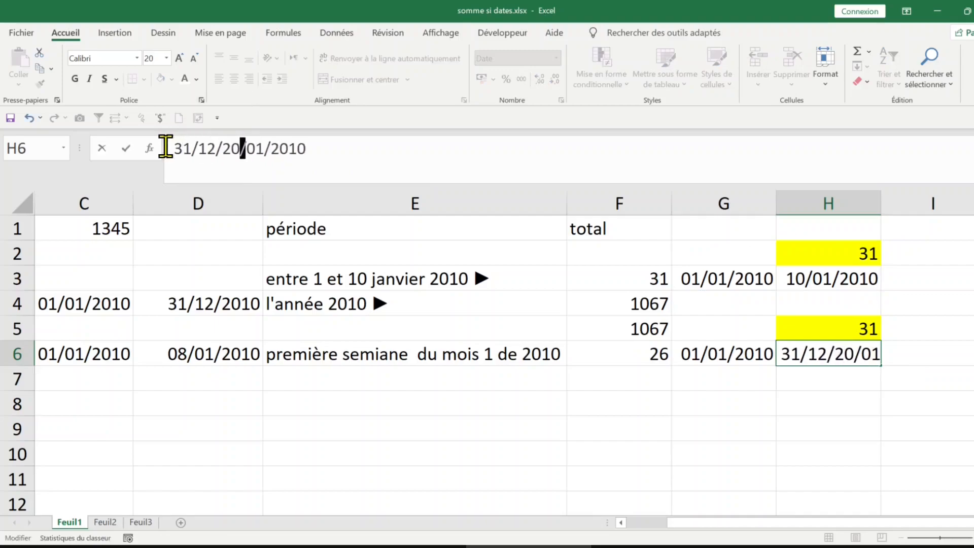
{"action": "key", "text": "Delete"}
{"action": "key", "text": "Delete"}
{"action": "key", "text": "Delete"}
{"action": "key", "text": "Delete"}
{"action": "key", "text": "Delete"}
{"action": "key", "text": "Delete"}
{"action": "key", "text": "Delete"}
{"action": "key", "text": "Delete"}
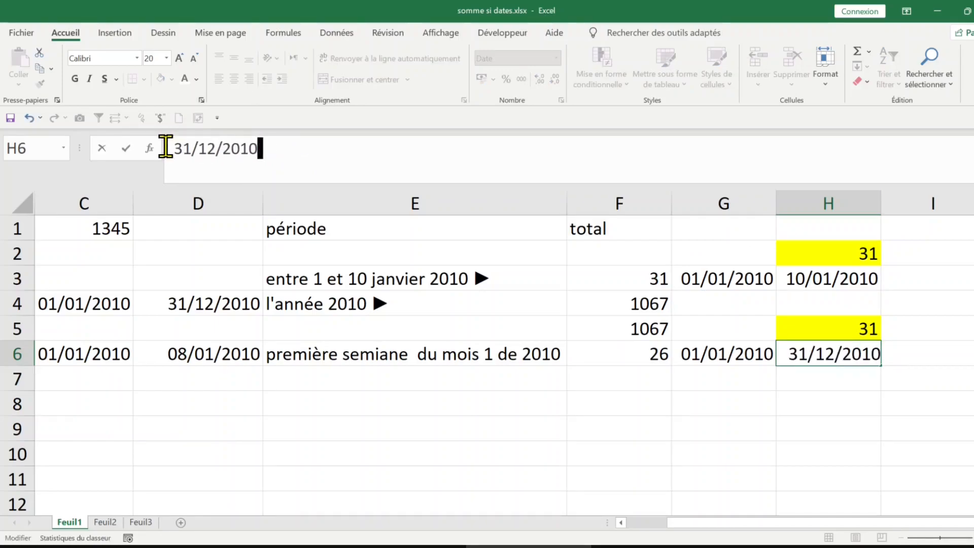
{"action": "key", "text": "Return"}
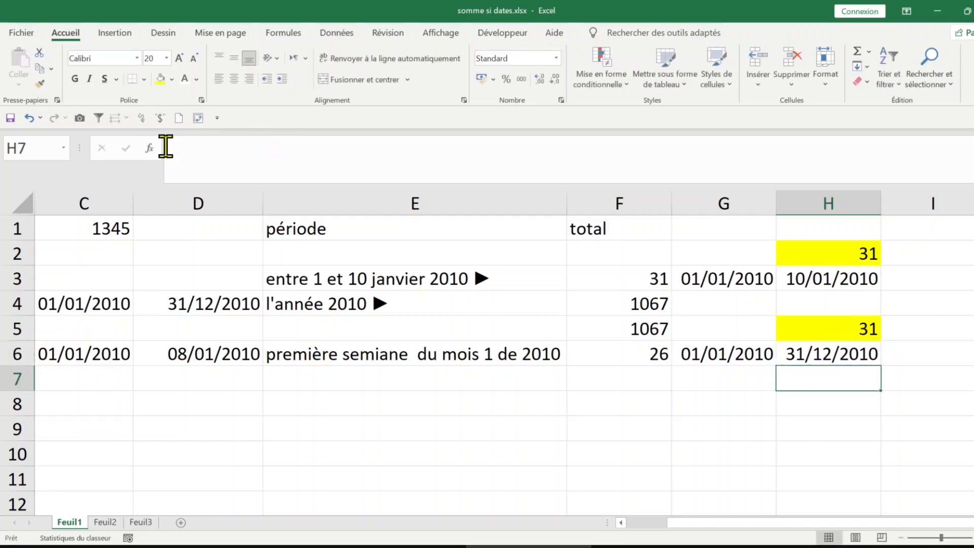
- Update the SOMME.SI.ENS formula in H5 so its date criteria refer to $G$6 and $H$6
{"action": "left_click", "coordinate": [831, 327]}
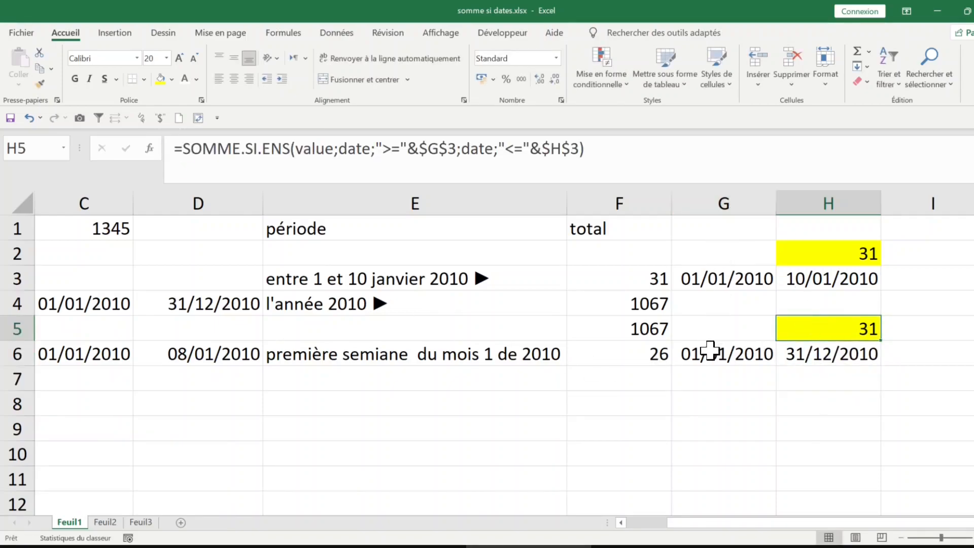
{"action": "left_click", "coordinate": [448, 147]}
{"action": "key", "text": "BackSpace"}
{"action": "type", "text": "6"}
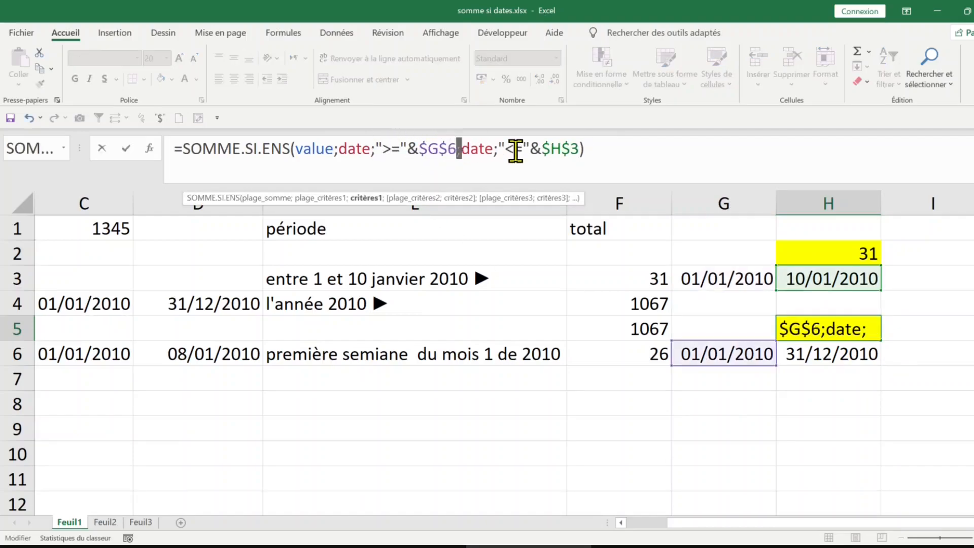
{"action": "left_click", "coordinate": [574, 147]}
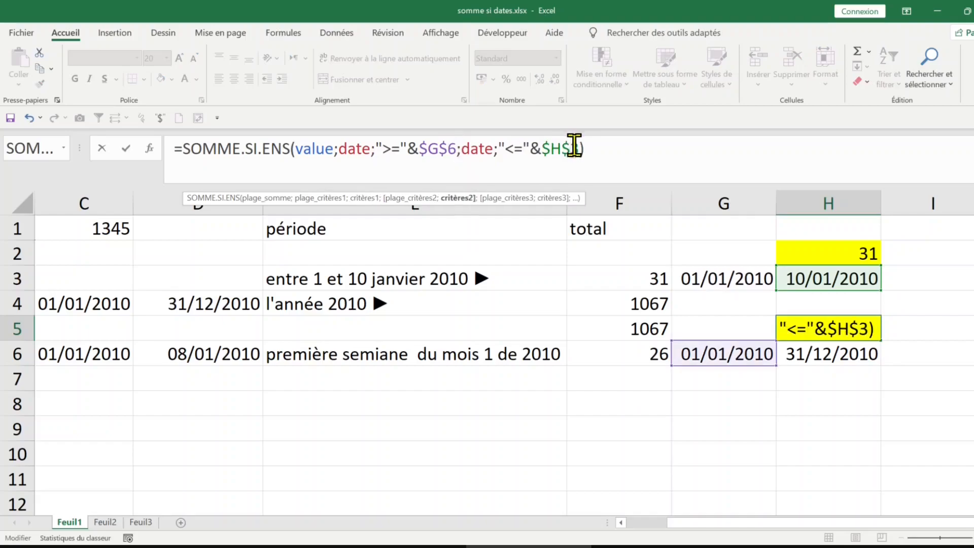
{"action": "key", "text": "BackSpace"}
{"action": "type", "text": "6"}
{"action": "key", "text": "Return"}
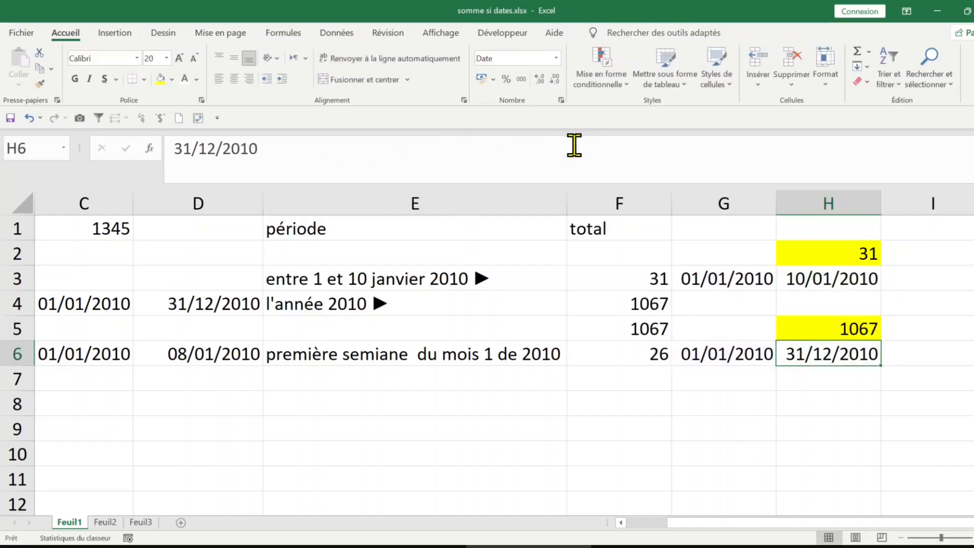
- Compare the formulas in H5 and F5, and examine the value sum range and first date criteria range in F5
{"action": "left_click", "coordinate": [812, 327]}
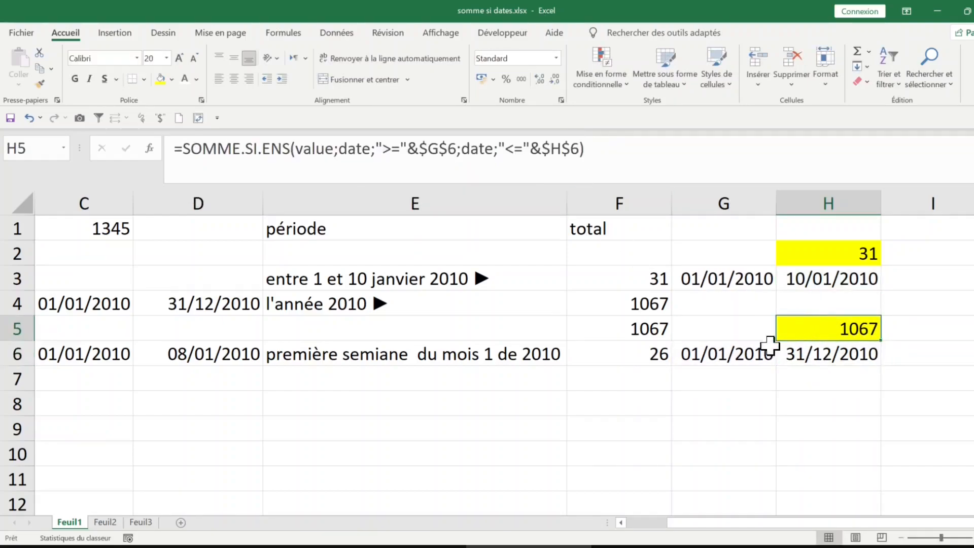
{"action": "left_click", "coordinate": [625, 328]}
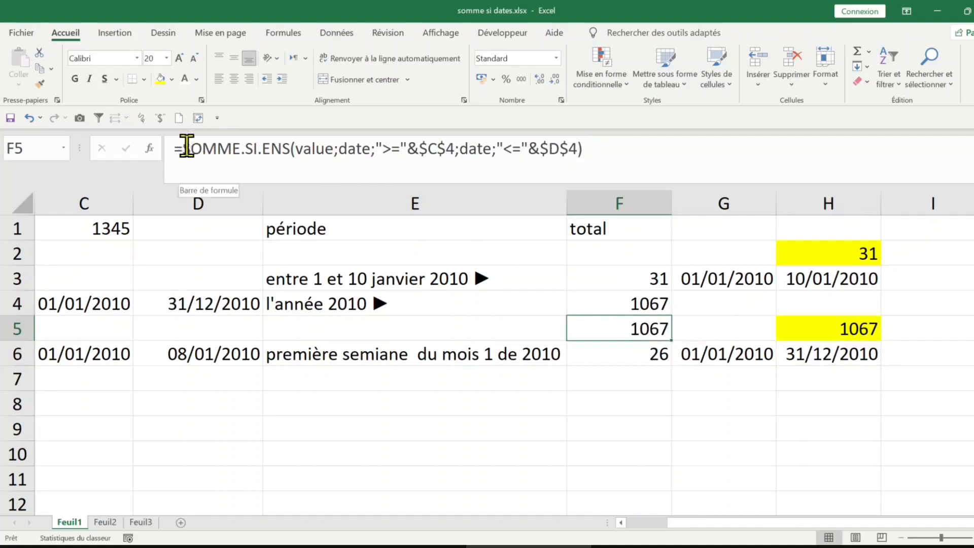
{"action": "left_click_drag", "start_coordinate": [178, 149], "coordinate": [602, 154]}
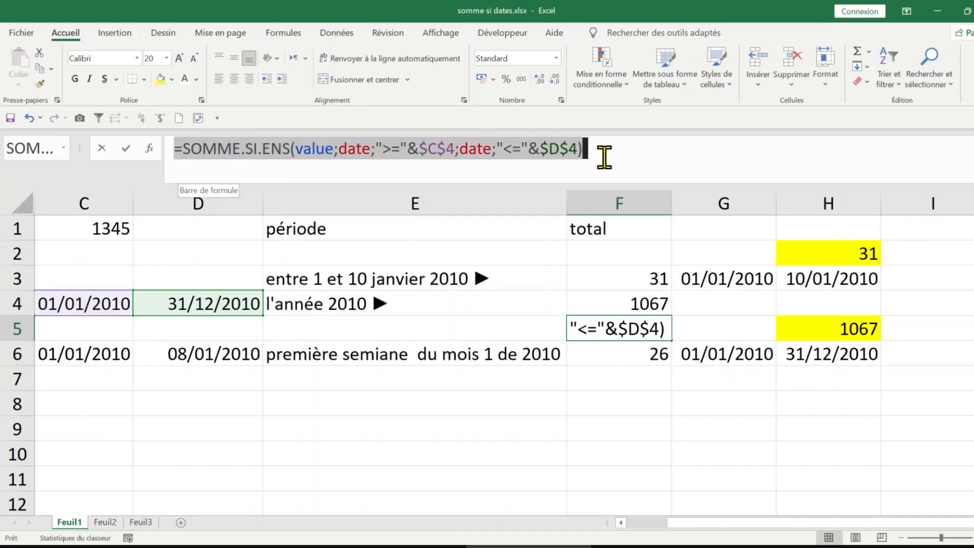
{"action": "left_click", "coordinate": [335, 150]}
{"action": "left_click_drag", "start_coordinate": [339, 149], "coordinate": [295, 152]}
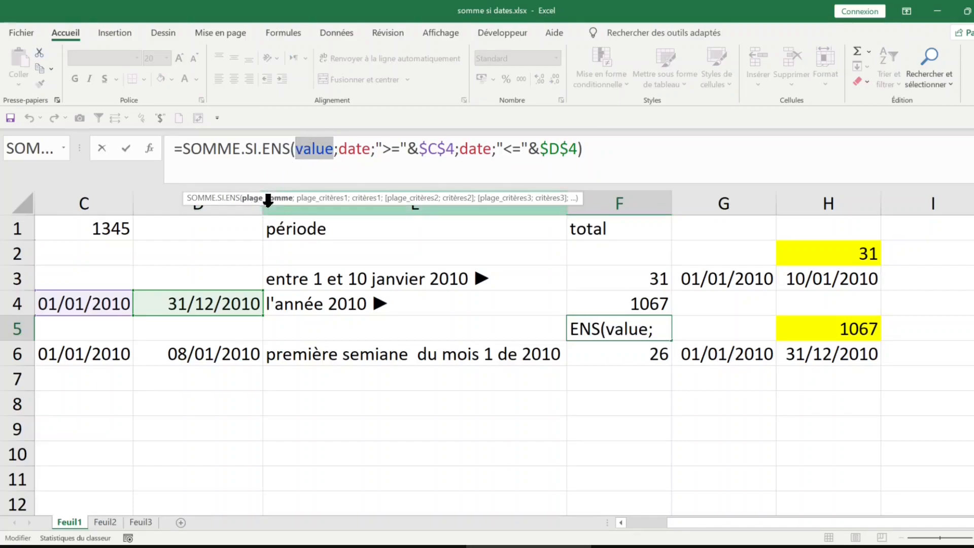
{"action": "left_click_drag", "start_coordinate": [339, 149], "coordinate": [368, 146]}
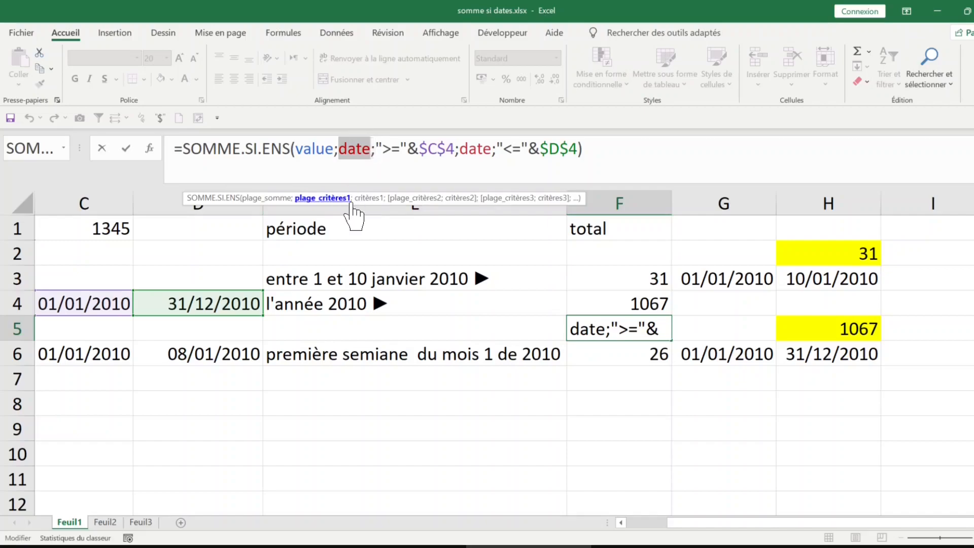
- Examine the two date criteria in F5's formula that refer to C4 and D4, along with the second criteria range
{"action": "left_click", "coordinate": [374, 148]}
{"action": "left_click_drag", "start_coordinate": [374, 148], "coordinate": [452, 150]}
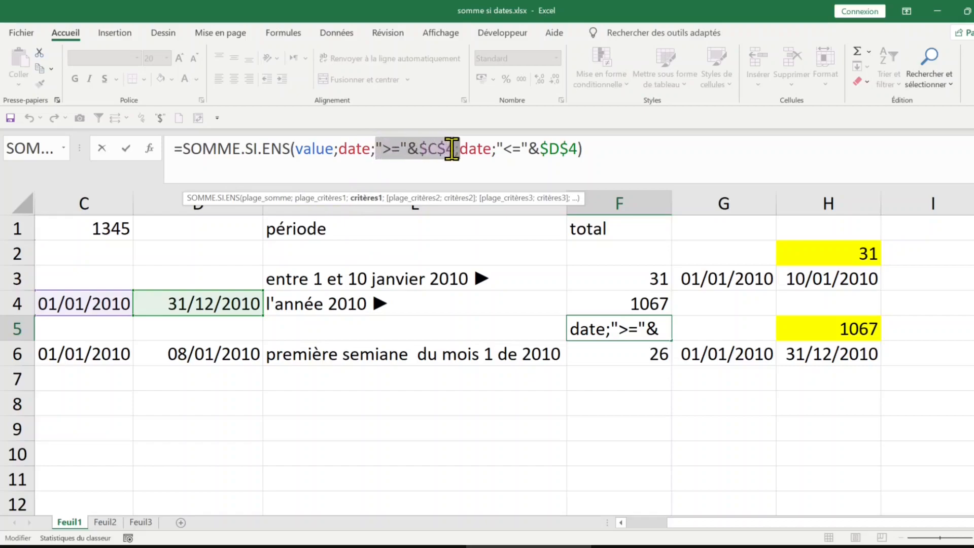
{"action": "left_click", "coordinate": [479, 149]}
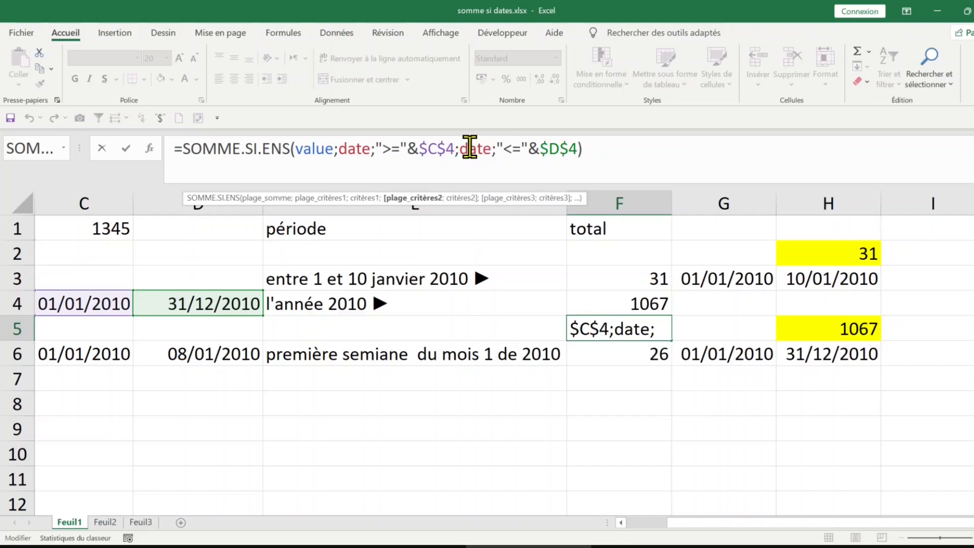
{"action": "left_click_drag", "start_coordinate": [496, 149], "coordinate": [572, 149]}
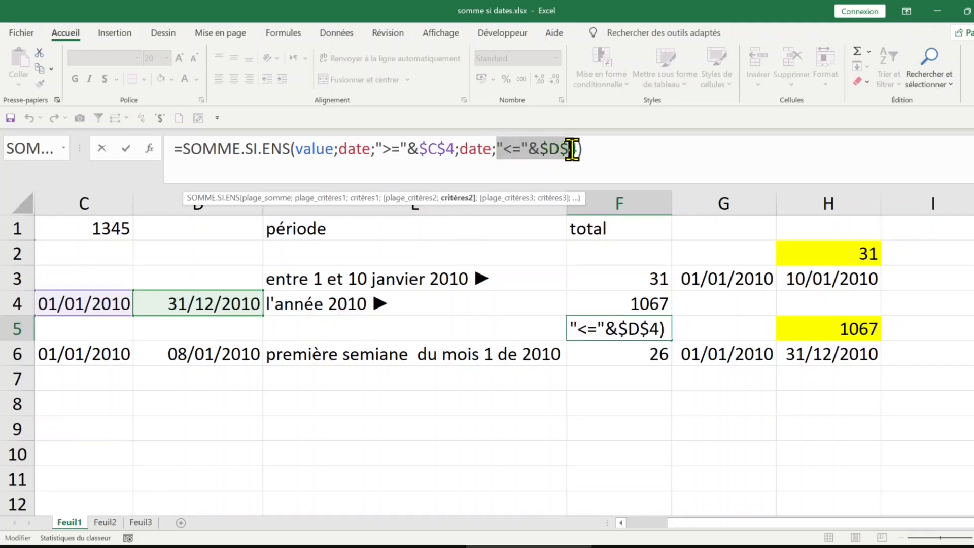
{"action": "left_click", "coordinate": [472, 149]}
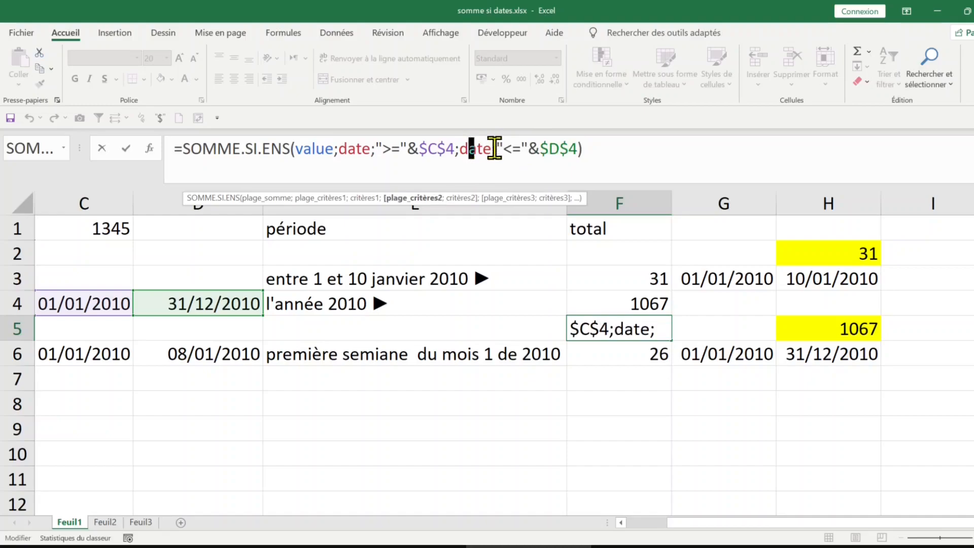
{"action": "left_click", "coordinate": [595, 149]}
{"action": "key", "text": "Return"}
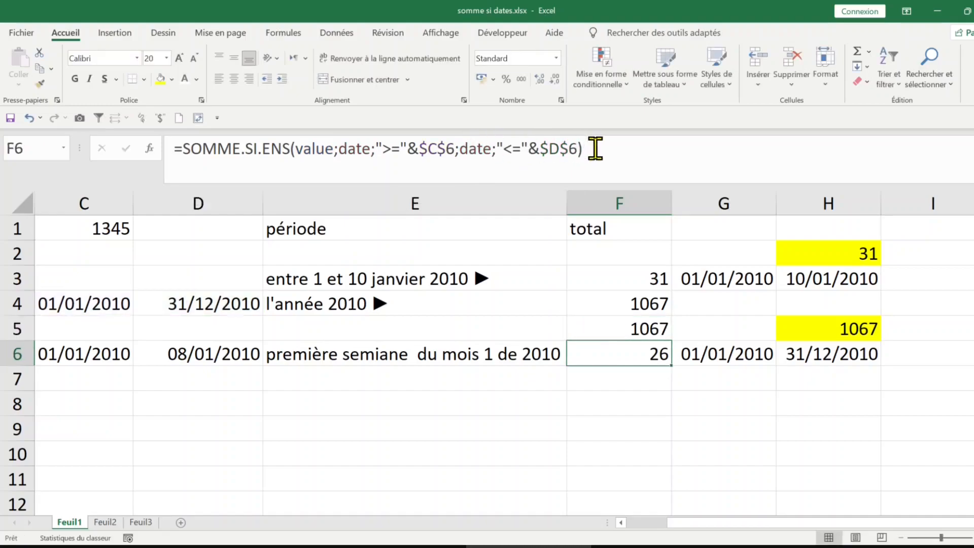
- Review the end-date formula in D6 and the start date in G6
{"action": "left_click", "coordinate": [217, 354]}
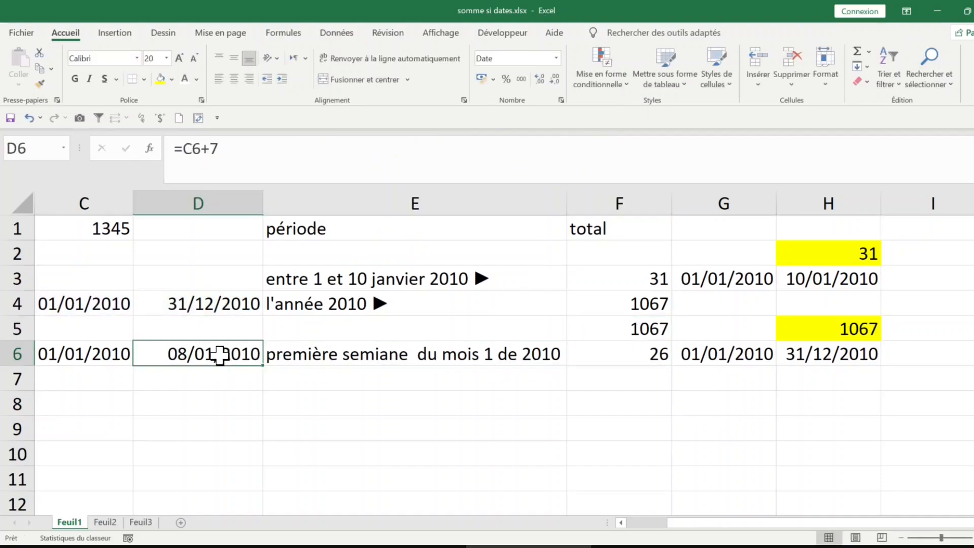
{"action": "left_click", "coordinate": [750, 356]}
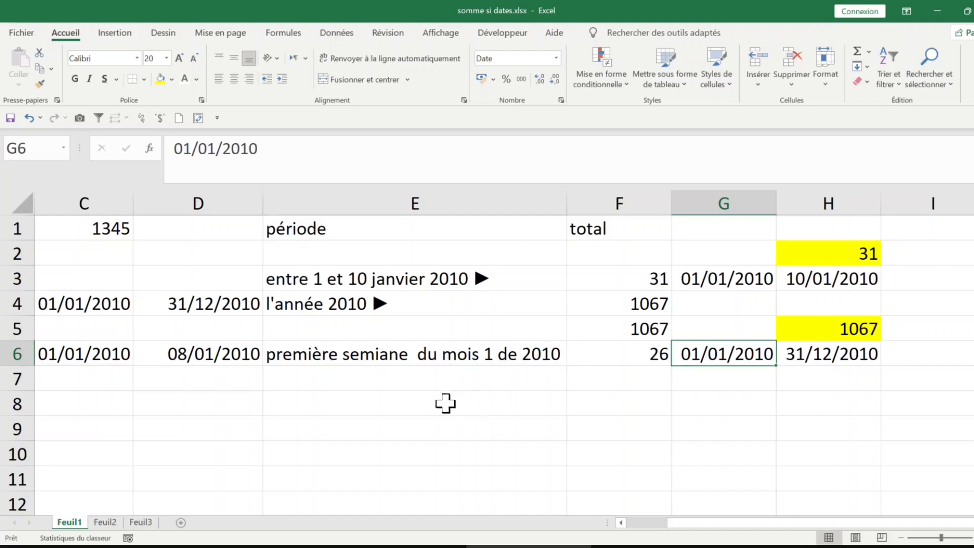
{"action": "left_click", "coordinate": [484, 395]}
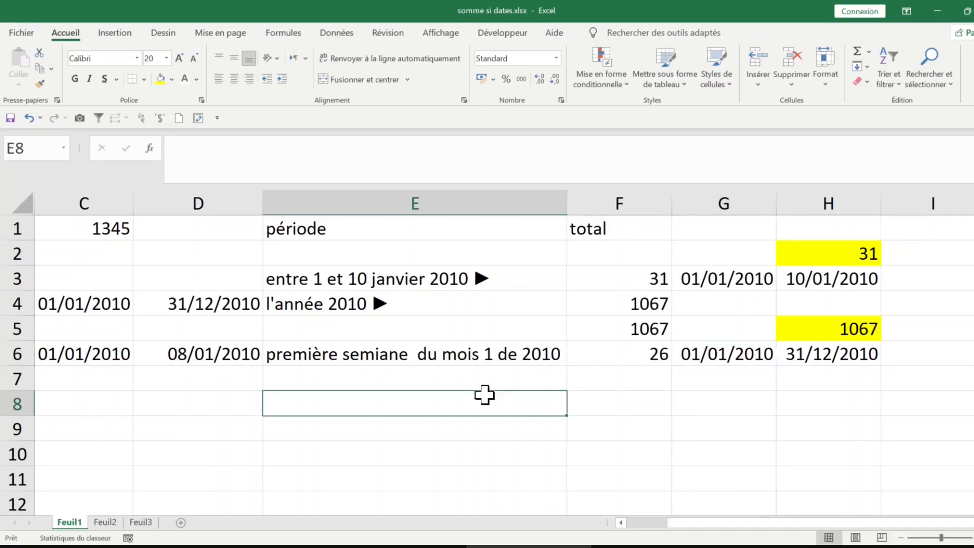
- Enter a new period with start date 1/1/2010 in G8 and end date 30/6/2010 in H8
{"action": "left_click", "coordinate": [699, 396]}
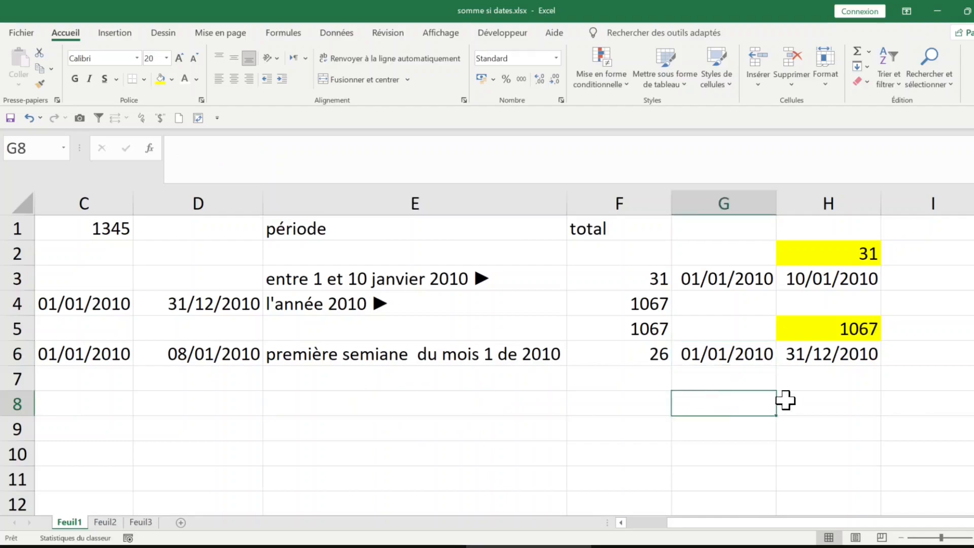
{"action": "type", "text": "1"}
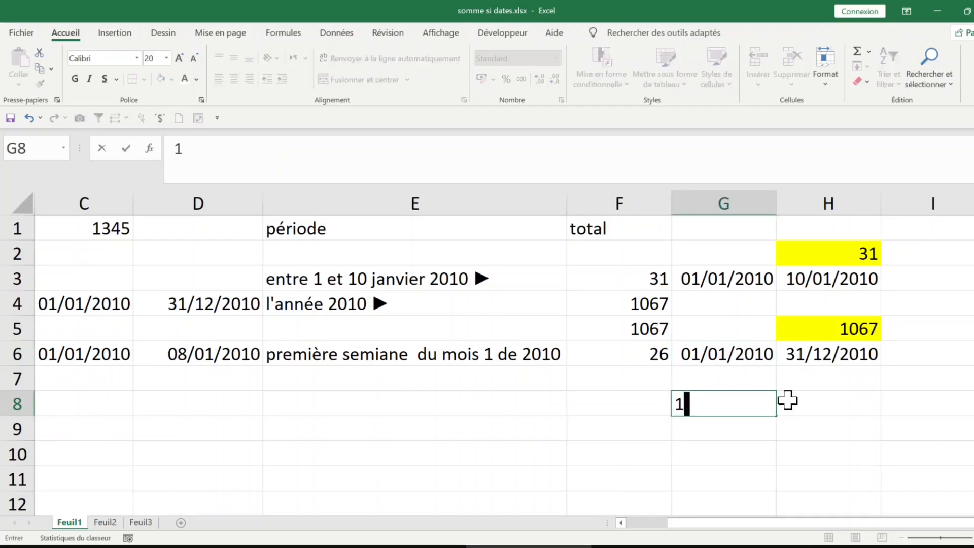
{"action": "type", "text": "/1/2010"}
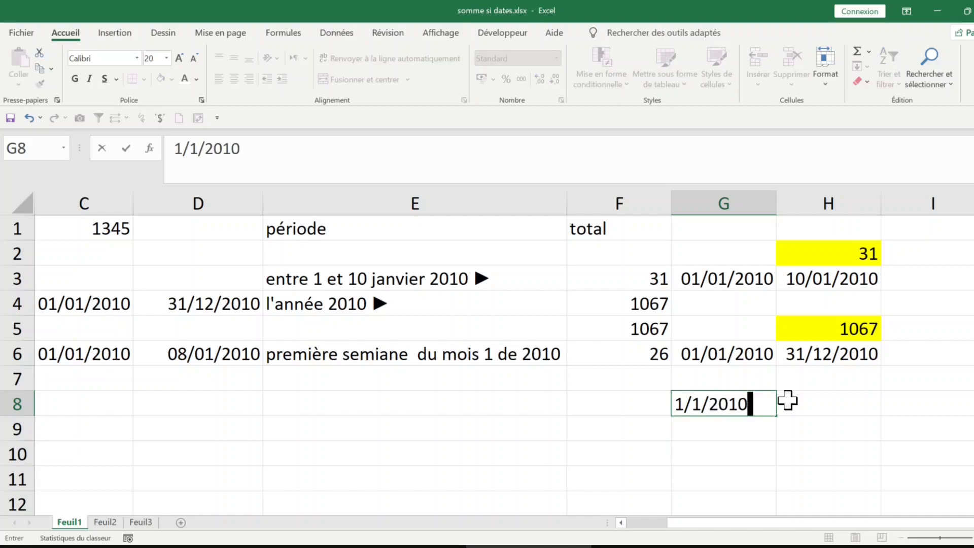
{"action": "left_click", "coordinate": [819, 404]}
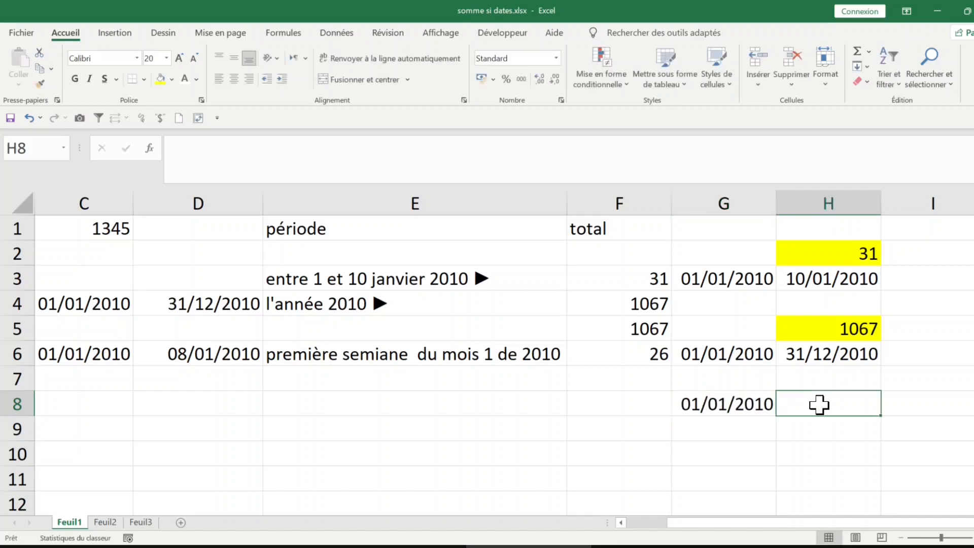
{"action": "type", "text": "30/06/"}
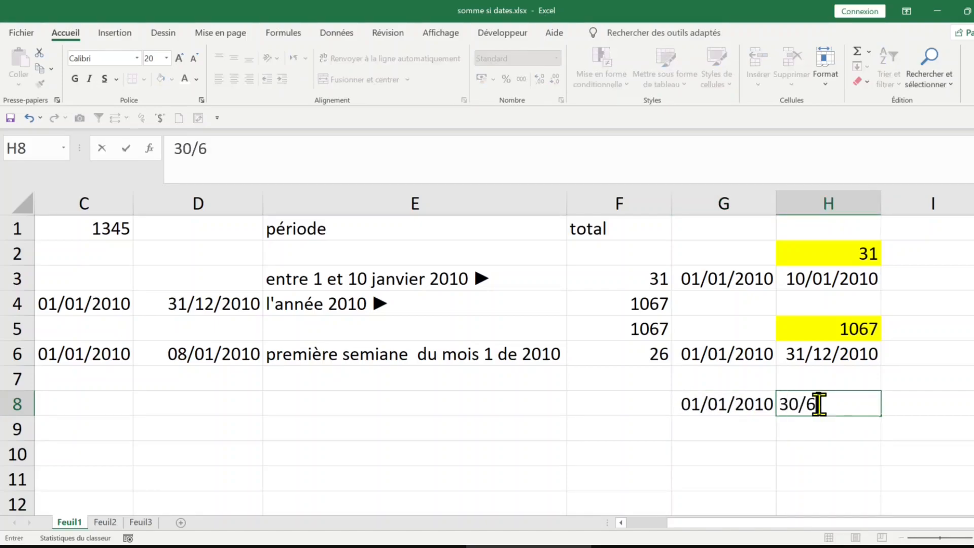
{"action": "type", "text": "2010"}
{"action": "key", "text": "Return"}
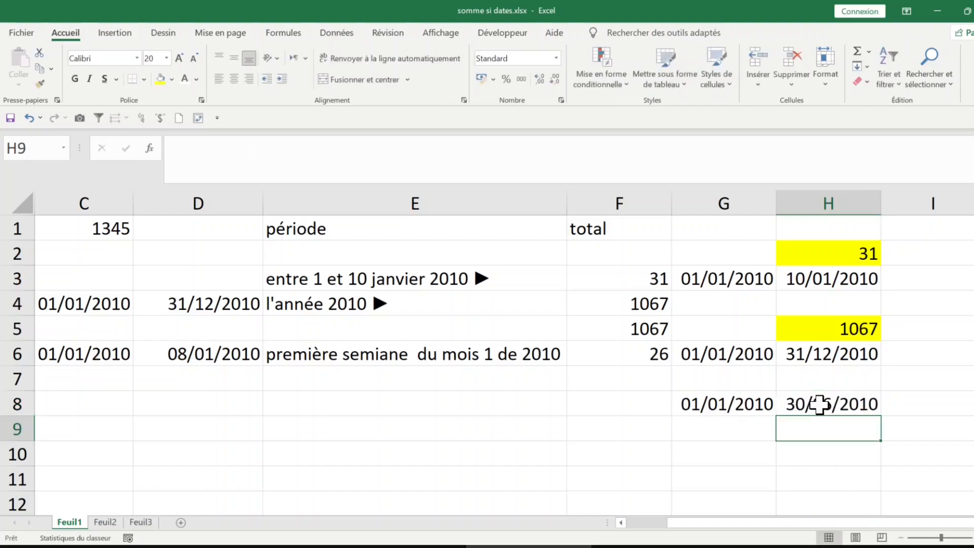
- Copy the formula from H5 to H9 and collapse the ribbon
{"action": "left_click", "coordinate": [854, 324]}
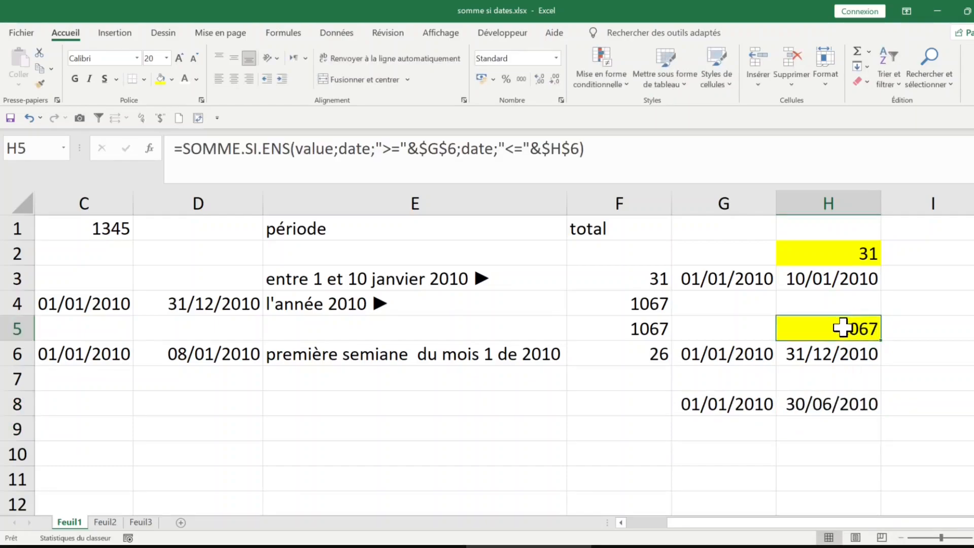
{"action": "key", "text": "ctrl+c"}
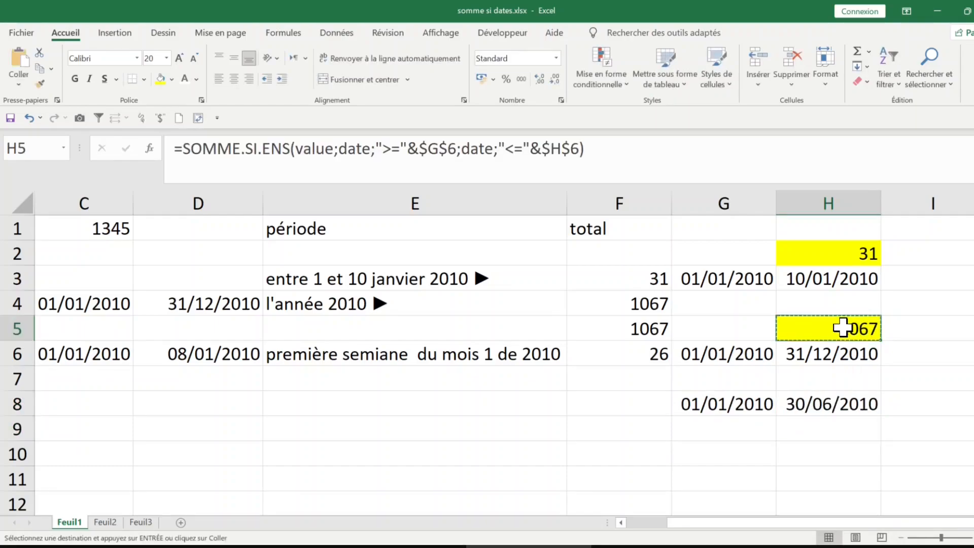
{"action": "left_click", "coordinate": [830, 435]}
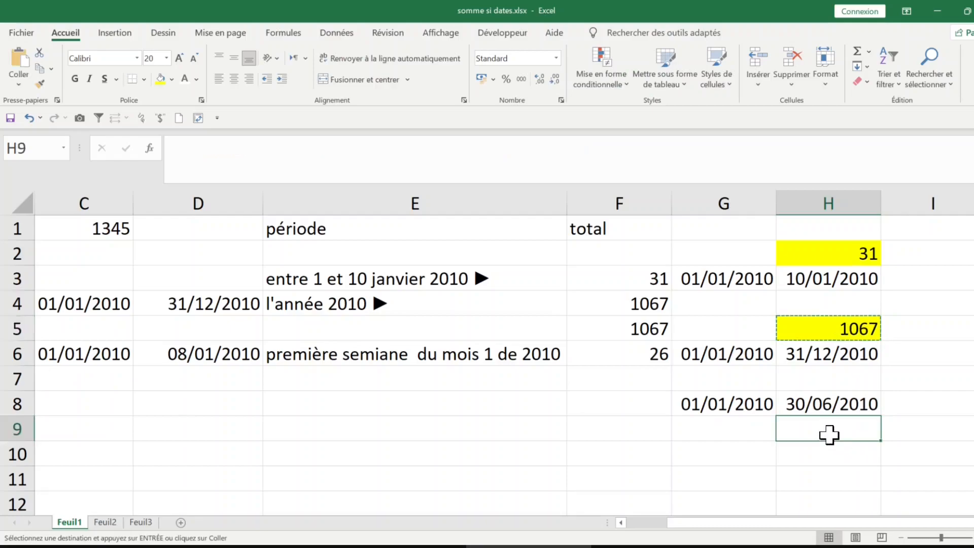
{"action": "key", "text": "ctrl+v"}
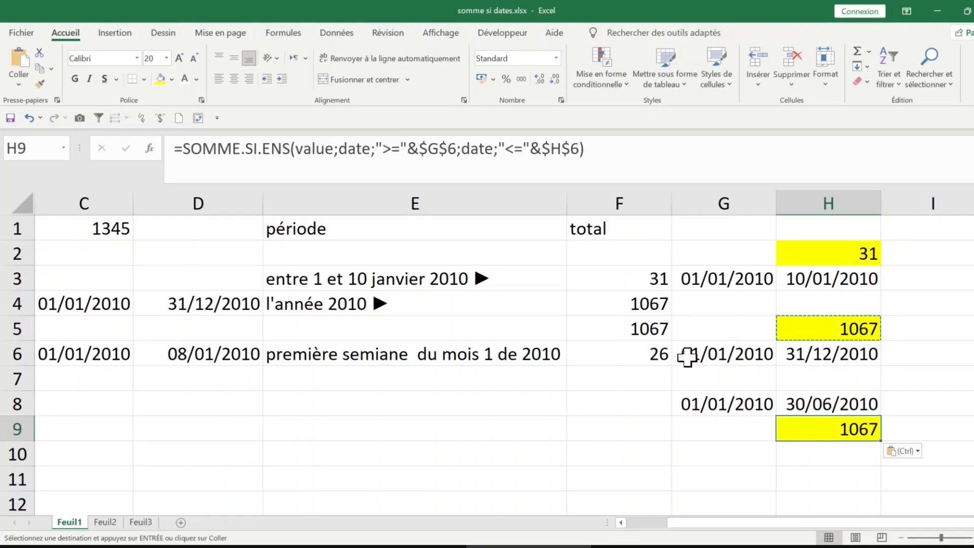
{"action": "double_click", "coordinate": [75, 37]}
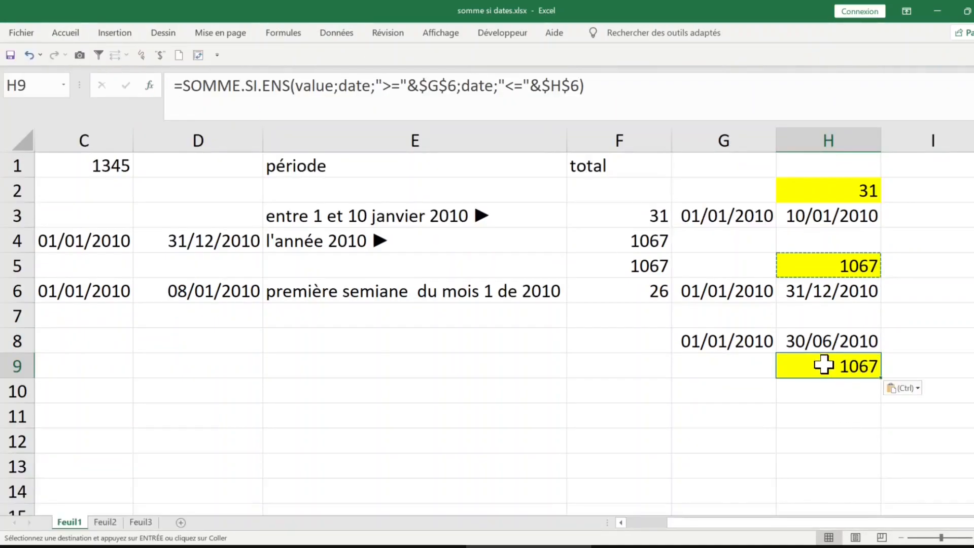
{"action": "scroll", "coordinate": [833, 366], "scroll_direction": "down", "scroll_amount": 1}
{"action": "key", "text": "Escape"}
- Update the SOMME.SI.ENS formula in H9 so its date criteria refer to $G$8 and $H$8
{"action": "double_click", "coordinate": [827, 290]}
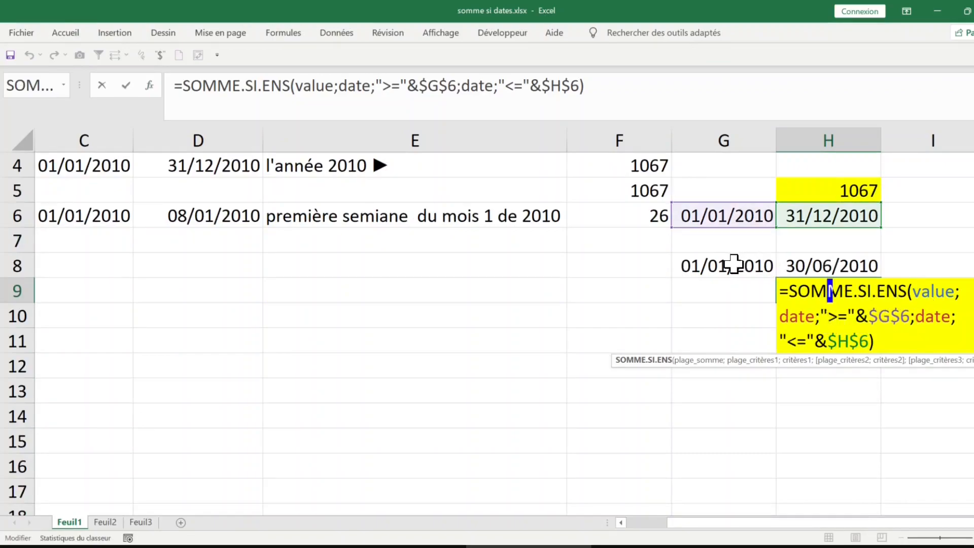
{"action": "left_click", "coordinate": [903, 316]}
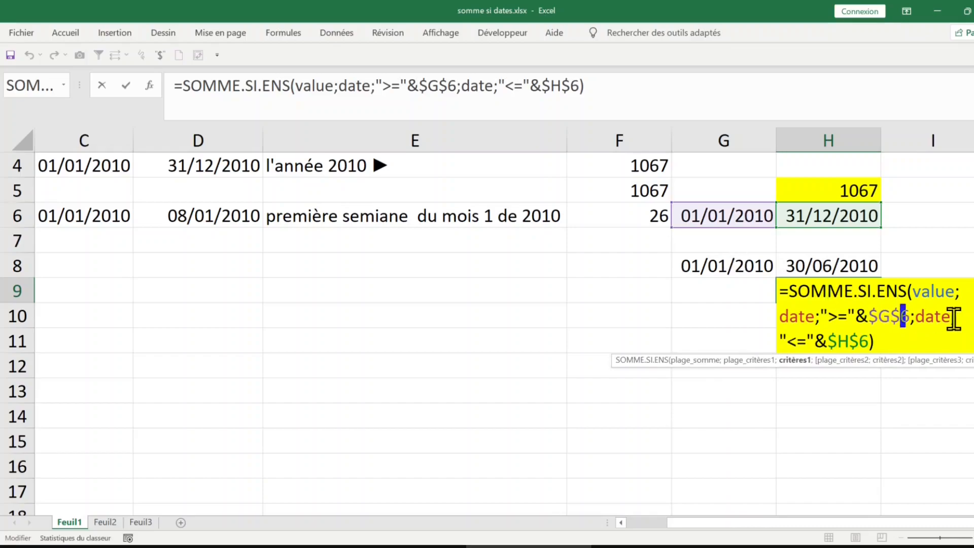
{"action": "key", "text": "Delete"}
{"action": "type", "text": "8"}
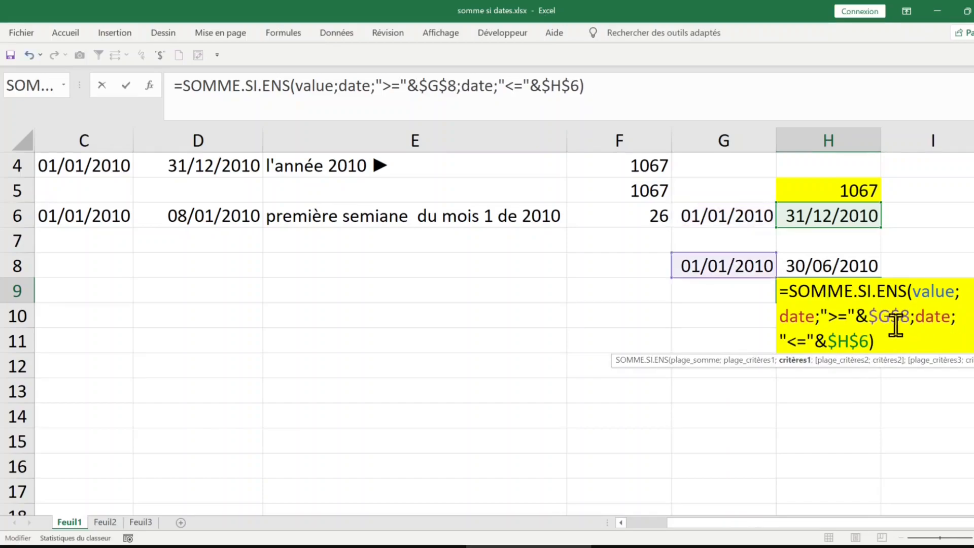
{"action": "left_click", "coordinate": [861, 339]}
{"action": "type", "text": "8"}
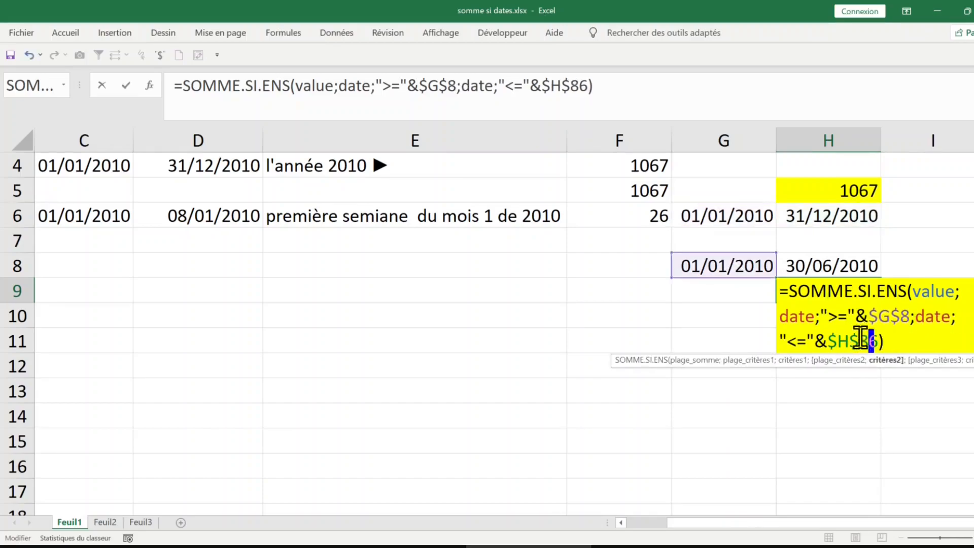
{"action": "key", "text": "Delete"}
{"action": "key", "text": "Return"}
{"action": "left_click", "coordinate": [802, 282]}
- Fill the block G8:H9 with a light blue theme colour
{"action": "left_click_drag", "start_coordinate": [711, 266], "coordinate": [863, 286]}
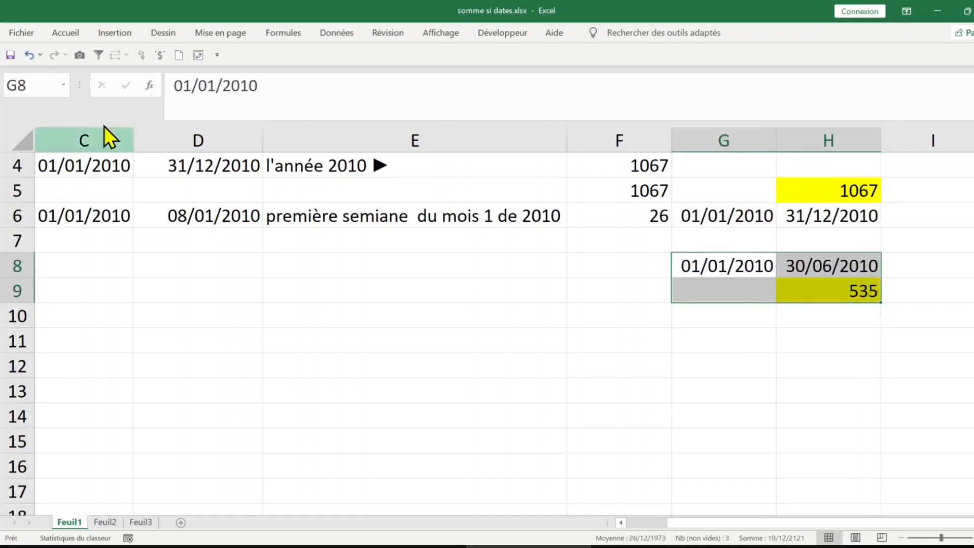
{"action": "left_click", "coordinate": [66, 32]}
{"action": "left_click", "coordinate": [172, 79]}
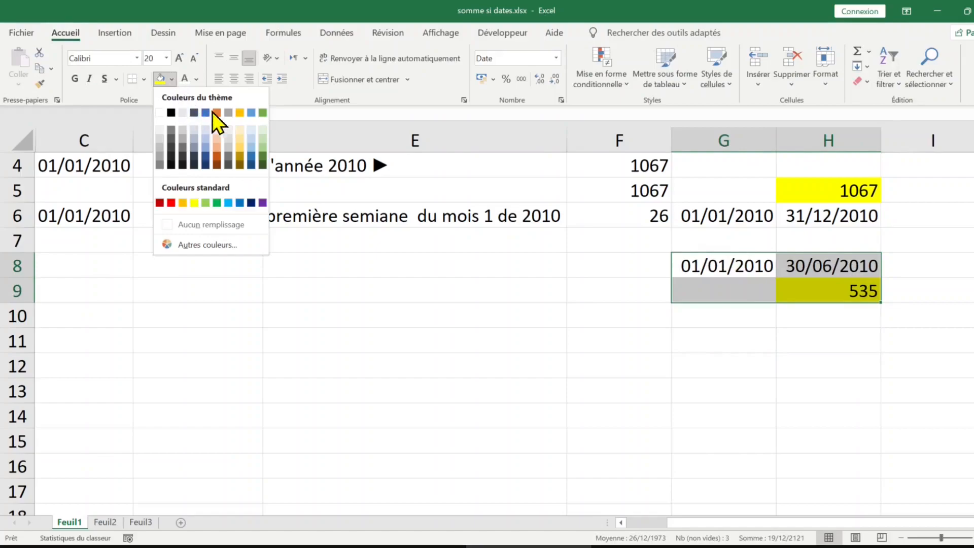
{"action": "left_click", "coordinate": [255, 135]}
- Review the complete SOMME.SI.ENS formula in H9 and its criteria range, and leave the cell without editing it
{"action": "left_click", "coordinate": [852, 294]}
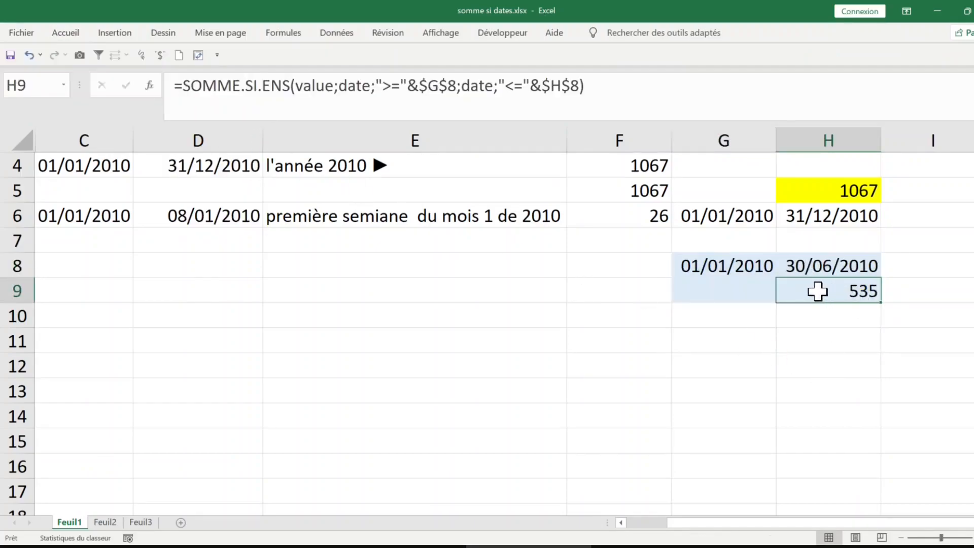
{"action": "left_click_drag", "start_coordinate": [614, 86], "coordinate": [178, 84]}
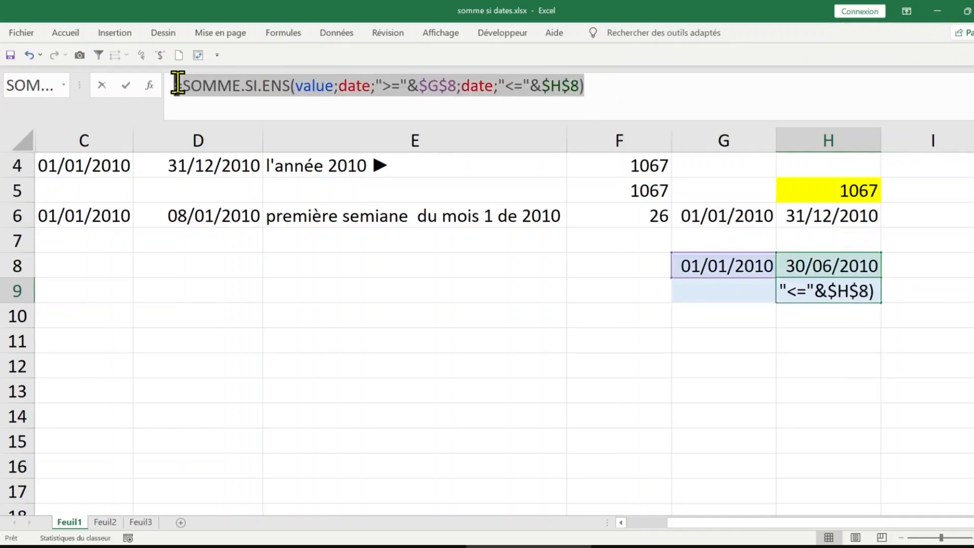
{"action": "left_click", "coordinate": [337, 99]}
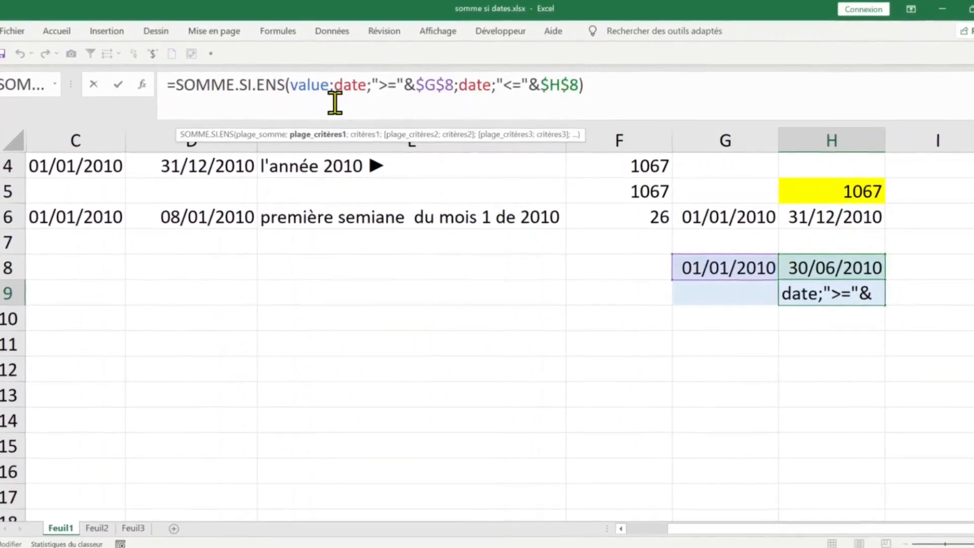
{"action": "key", "text": "Escape"}
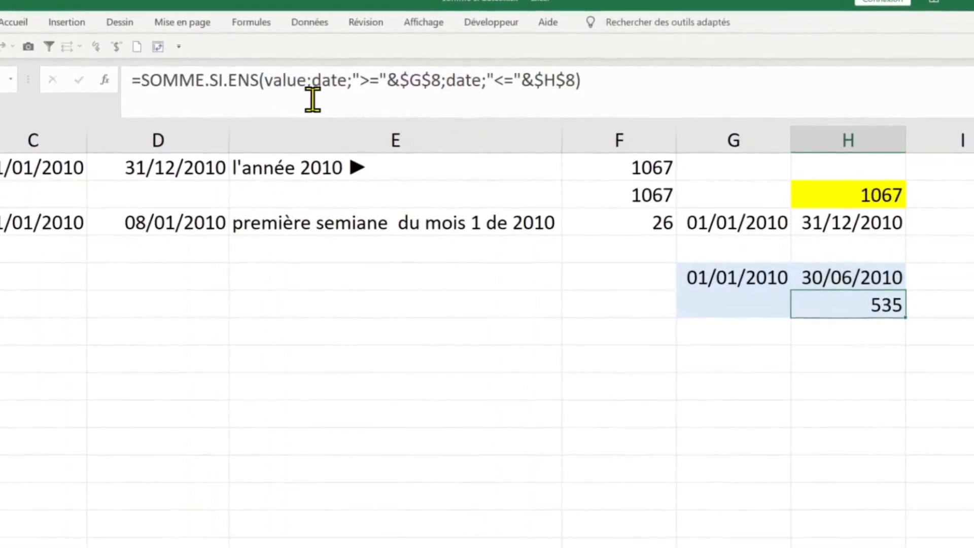